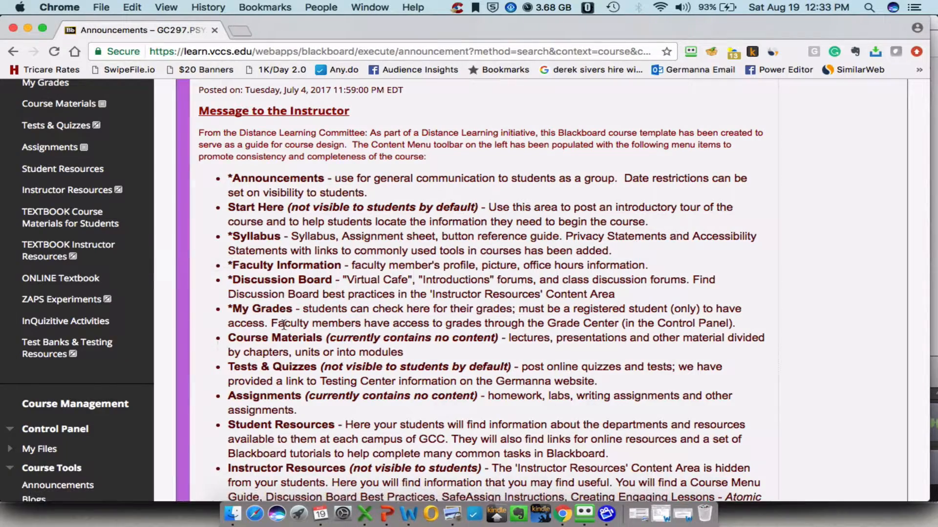
- Open the course's InQuizitive Activities area and launch the activity for Chapter 1: Introducing the World of Psychology
scroll(398, 263, "up", 5)
scroll(399, 262, "up", 3)
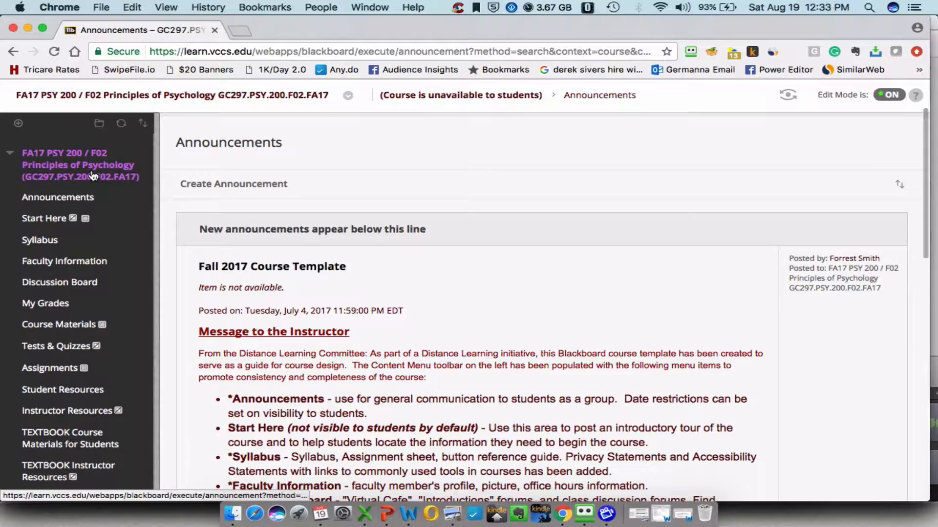
scroll(420, 318, "down", 6)
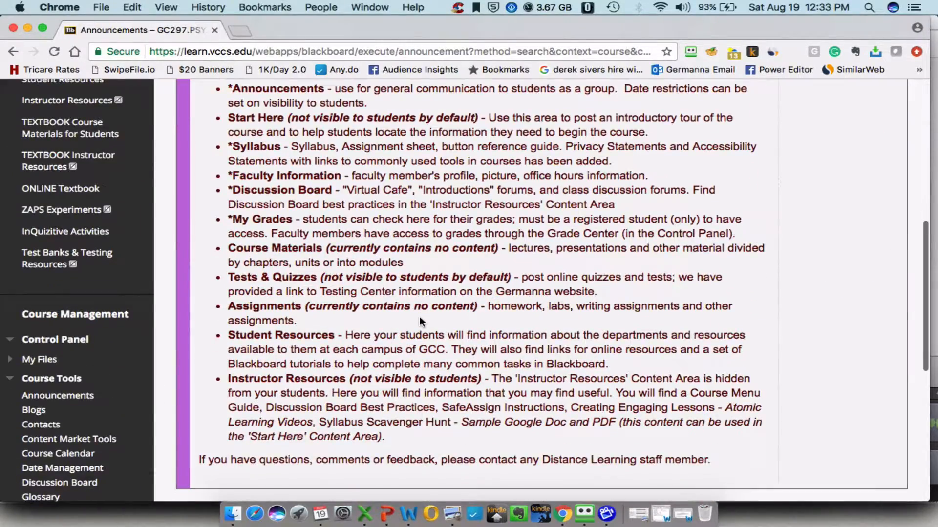
scroll(419, 316, "down", 2)
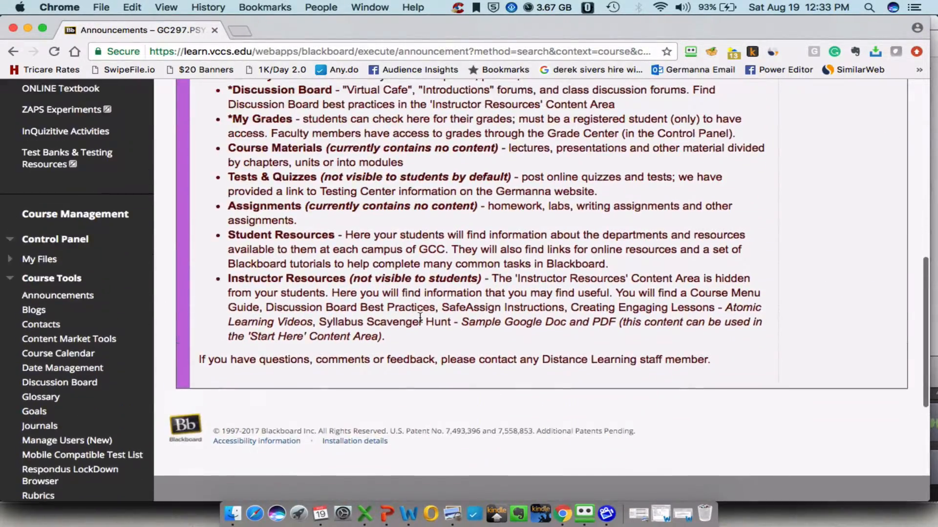
scroll(419, 319, "up", 2)
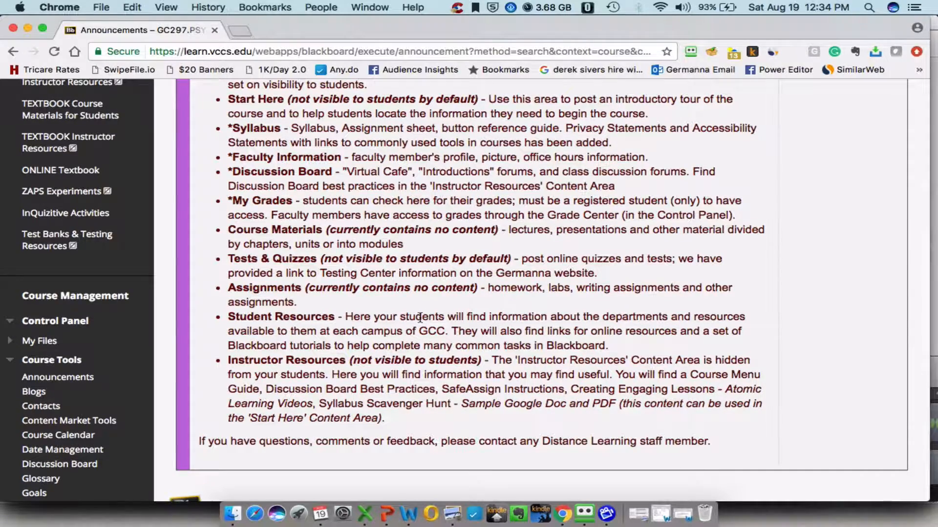
scroll(420, 318, "up", 5)
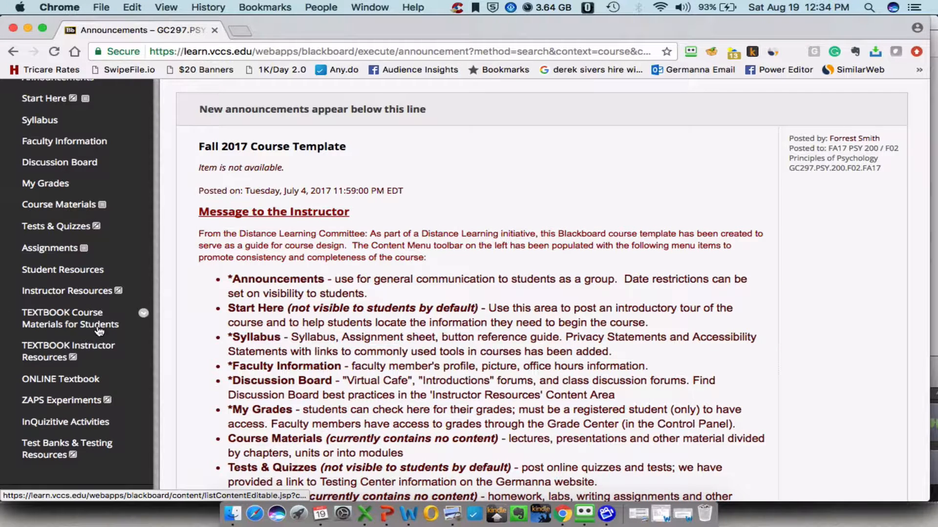
left_click(73, 425)
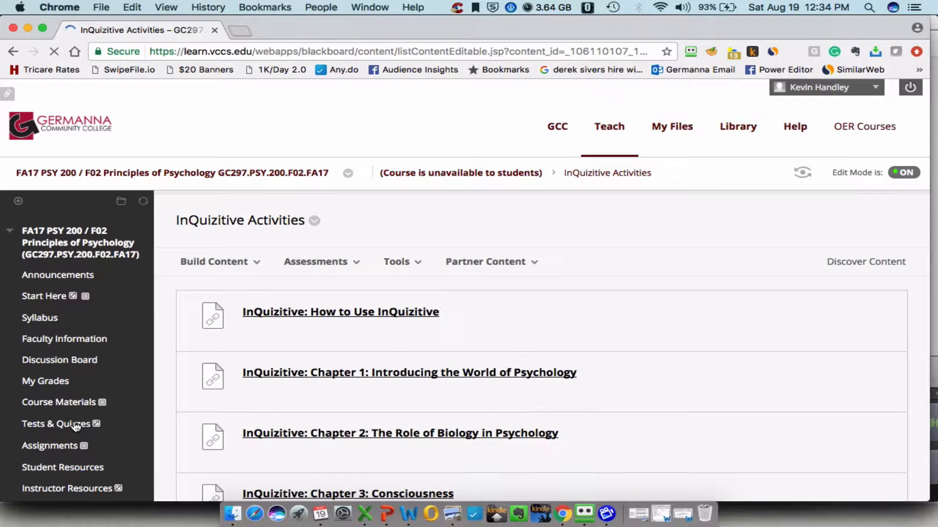
left_click(395, 379)
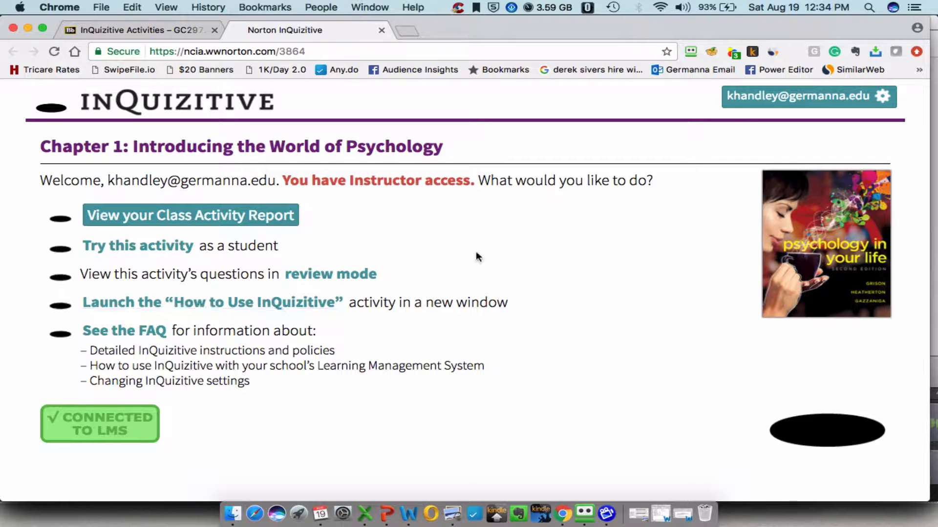
- Return to the Blackboard course page and open the Full Grade Center
left_click(154, 30)
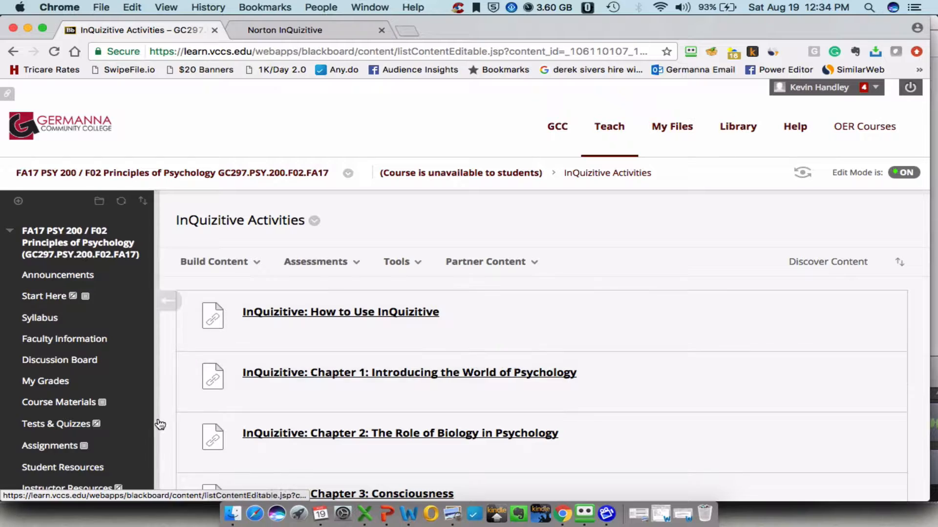
scroll(161, 424, "down", 10)
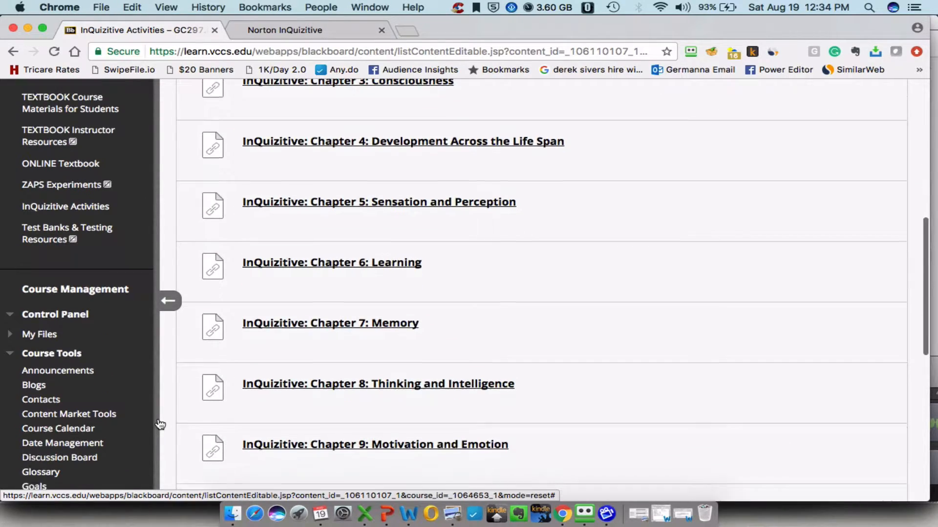
scroll(158, 421, "down", 8)
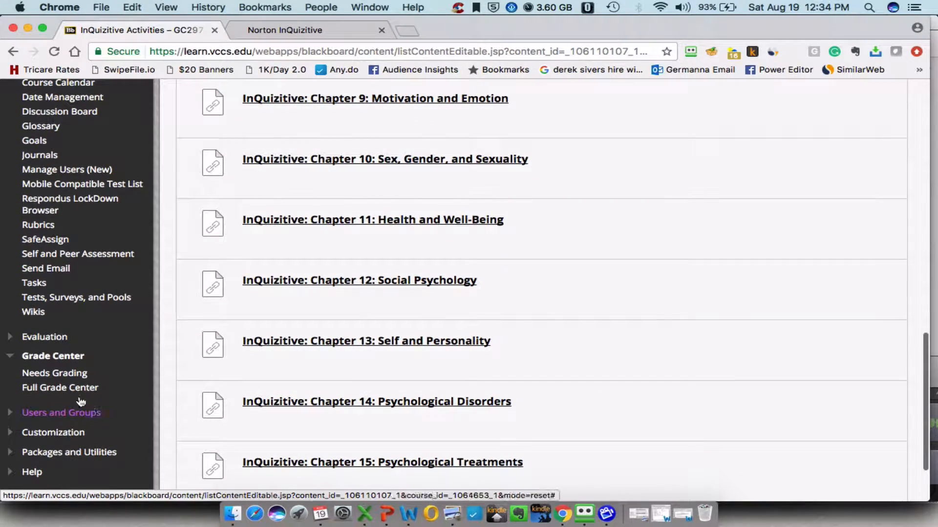
left_click(69, 388)
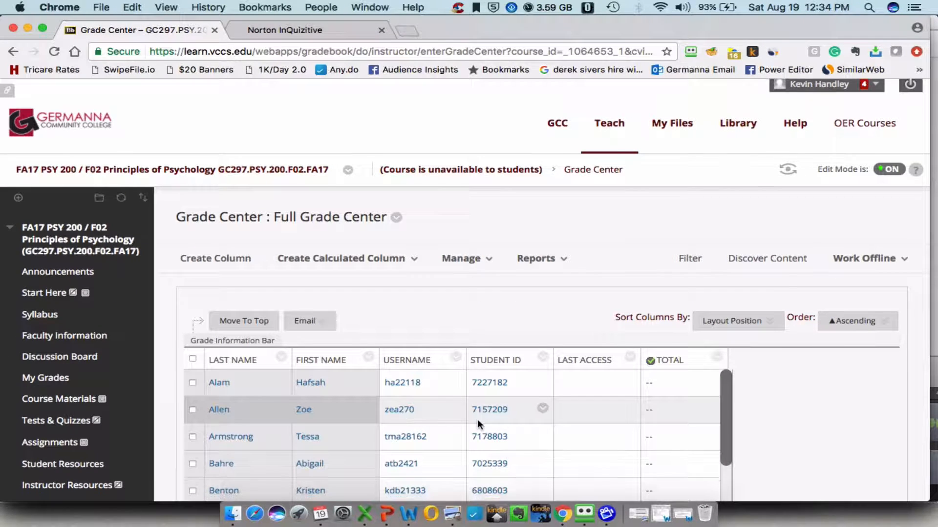
- Examine the student rows and grade columns in the Full Grade Center for any InQuizitive activity column
scroll(476, 419, "down", 5)
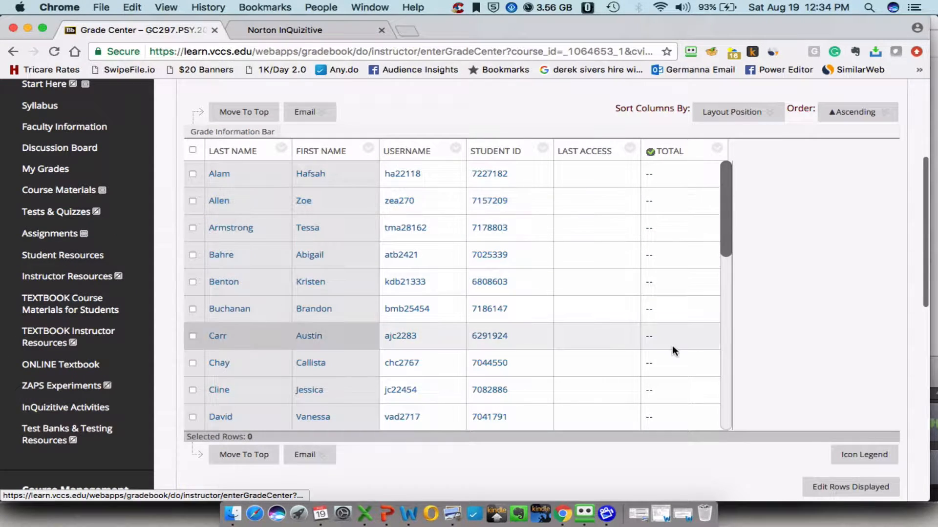
left_click(727, 415)
left_click(726, 415)
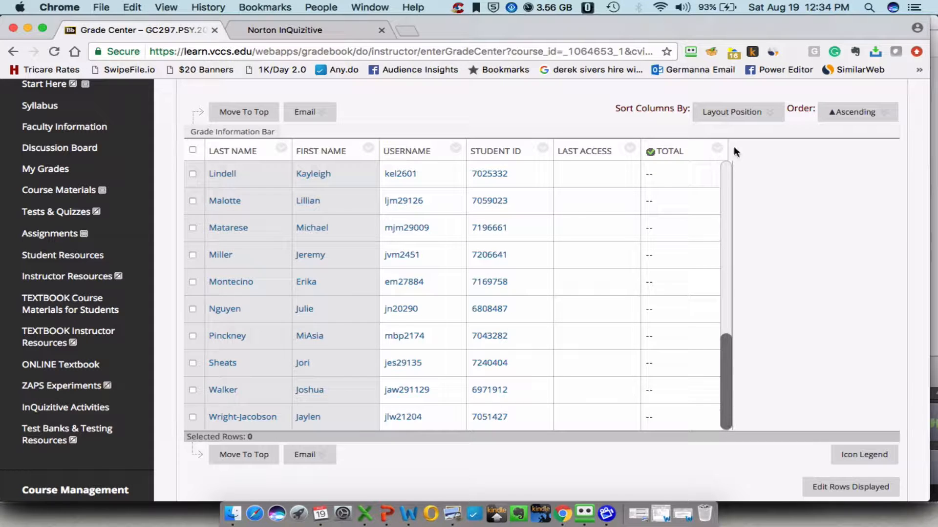
left_click(725, 172)
left_click(725, 172)
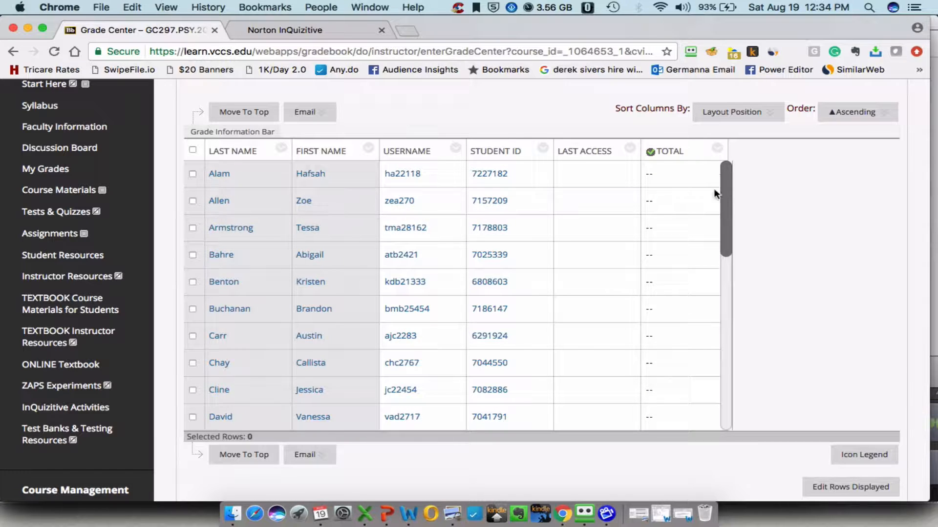
scroll(652, 268, "up", 2)
scroll(653, 268, "up", 3)
scroll(651, 263, "down", 5)
scroll(652, 263, "up", 5)
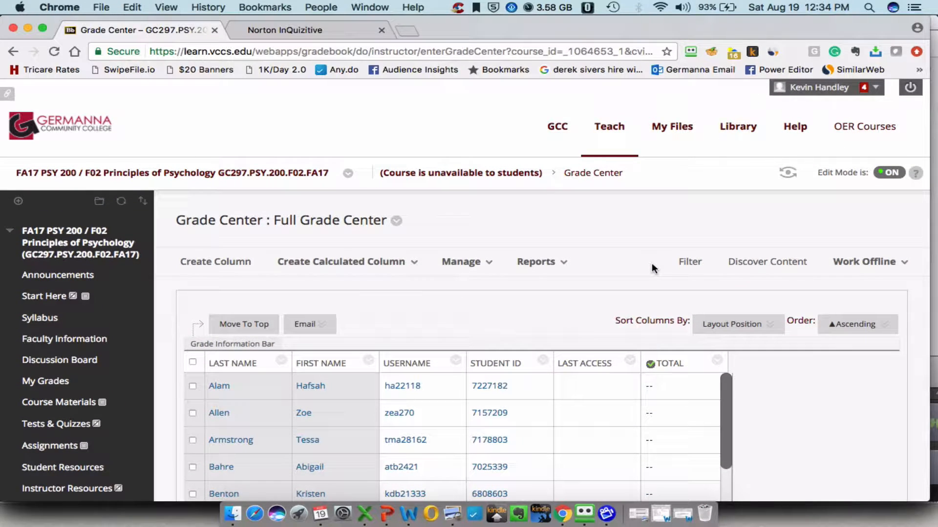
scroll(652, 263, "down", 3)
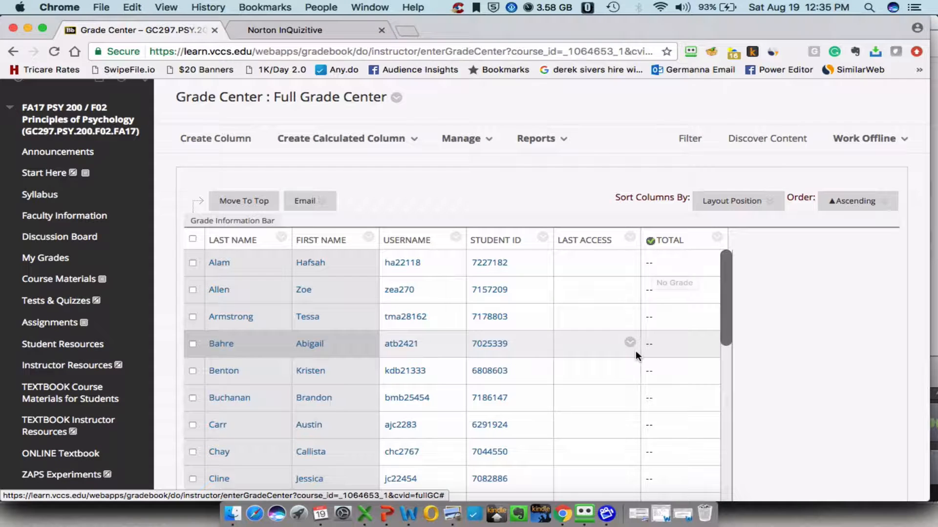
scroll(635, 350, "down", 3)
scroll(635, 351, "up", 2)
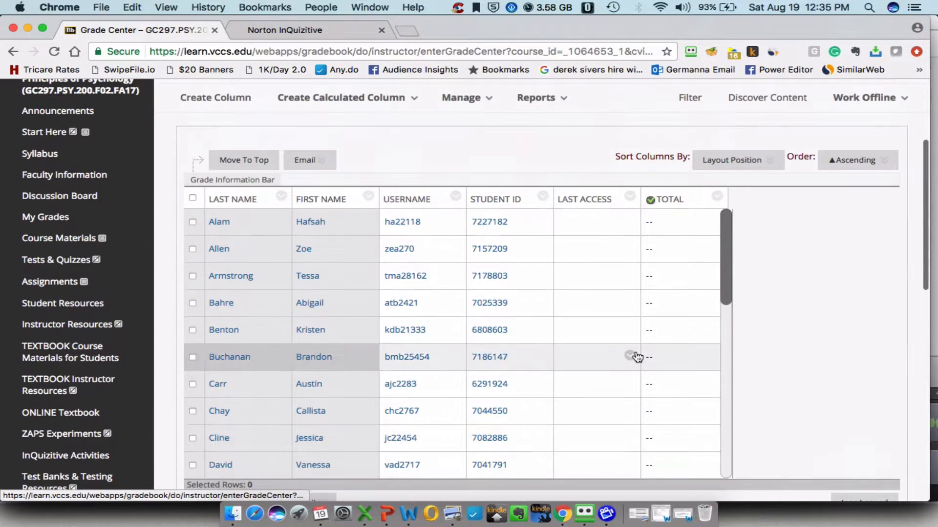
scroll(636, 357, "down", 2)
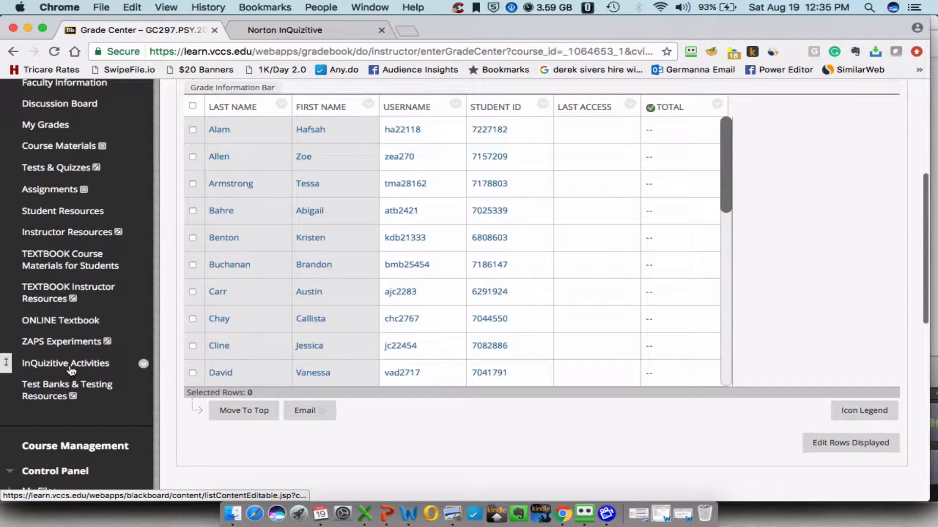
- Go back to InQuizitive Activities and open the Chapter 1: Introducing the World of Psychology web link for editing
left_click(72, 369)
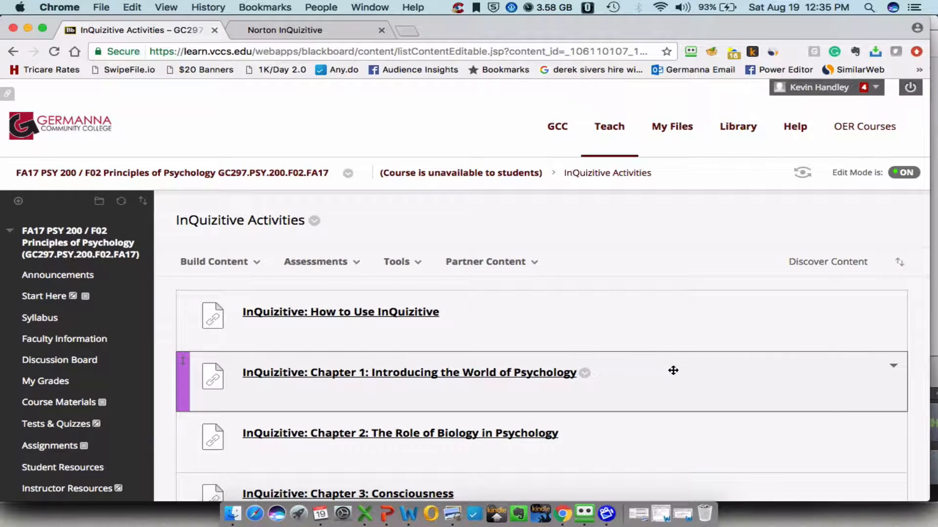
scroll(715, 383, "down", 2)
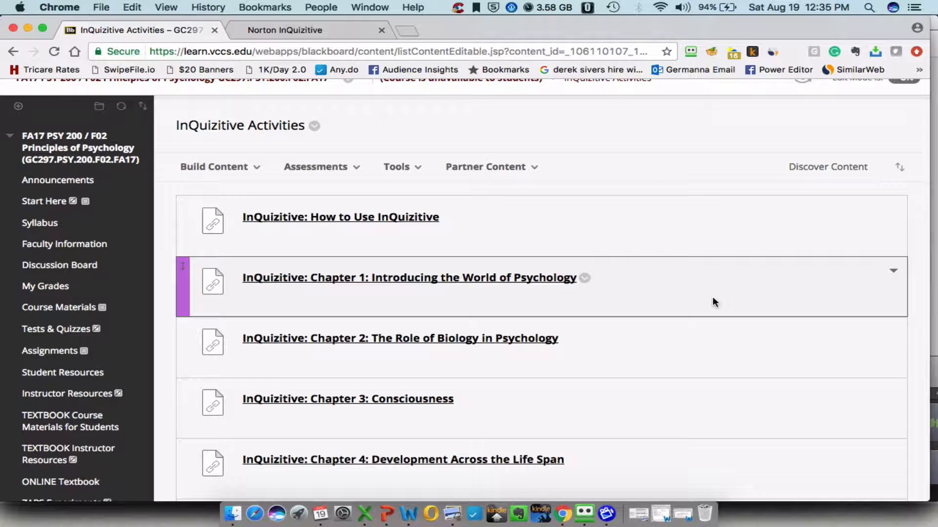
left_click(585, 280)
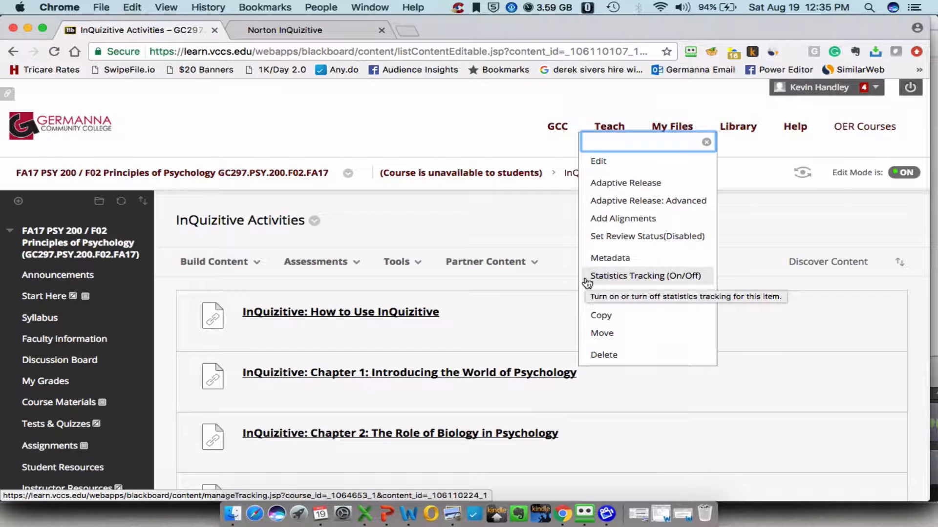
left_click(620, 167)
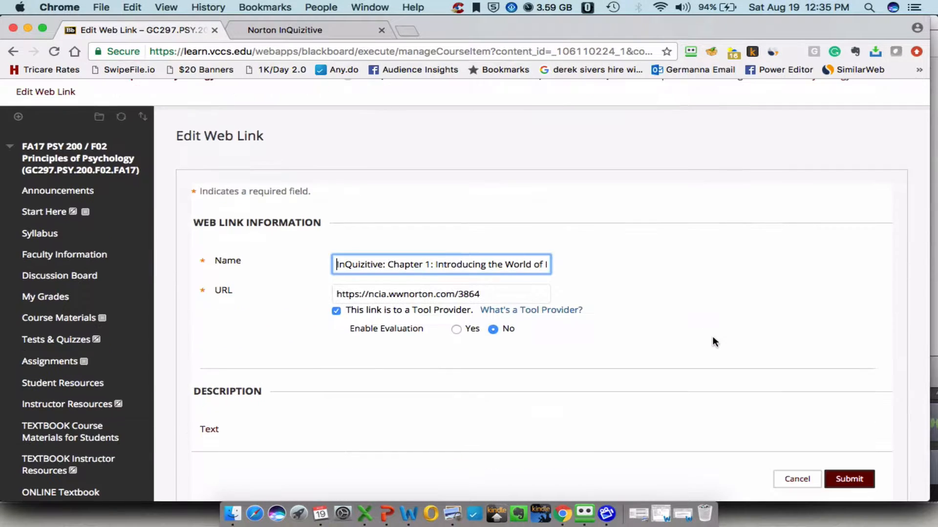
scroll(712, 336, "down", 2)
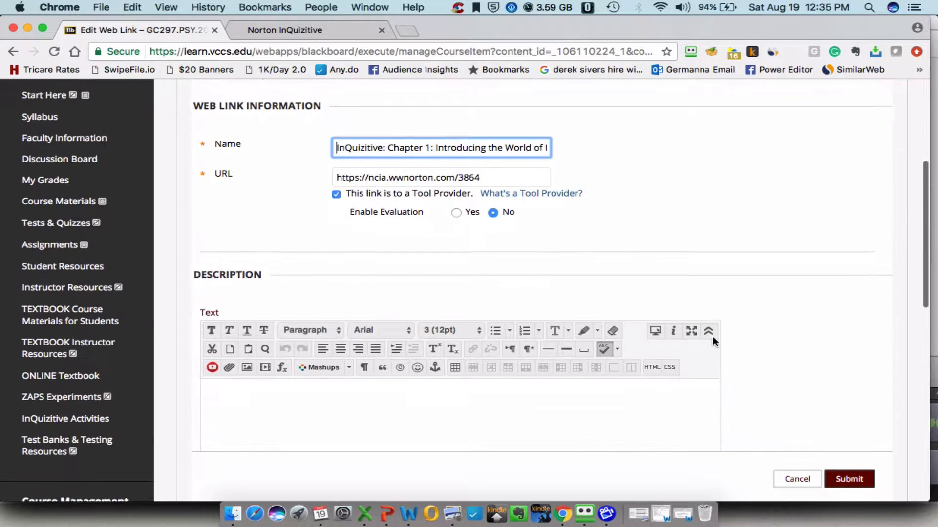
scroll(771, 305, "up", 4)
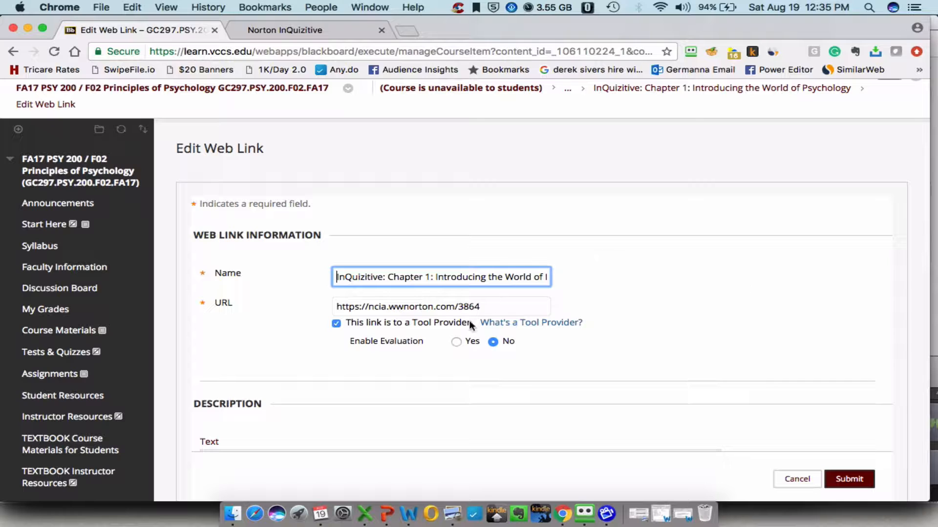
- Enable evaluation for the Chapter 1 web link with 10 points possible and submit the change
left_click(455, 343)
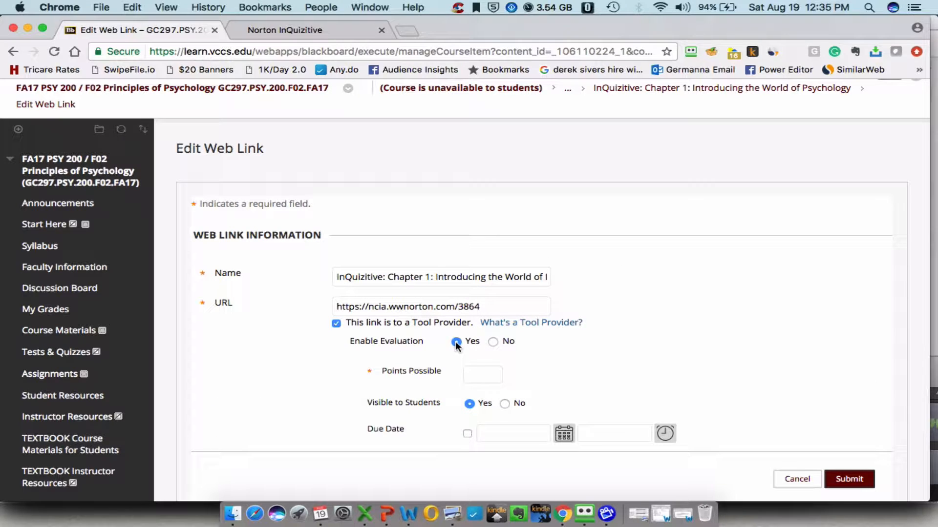
left_click(486, 375)
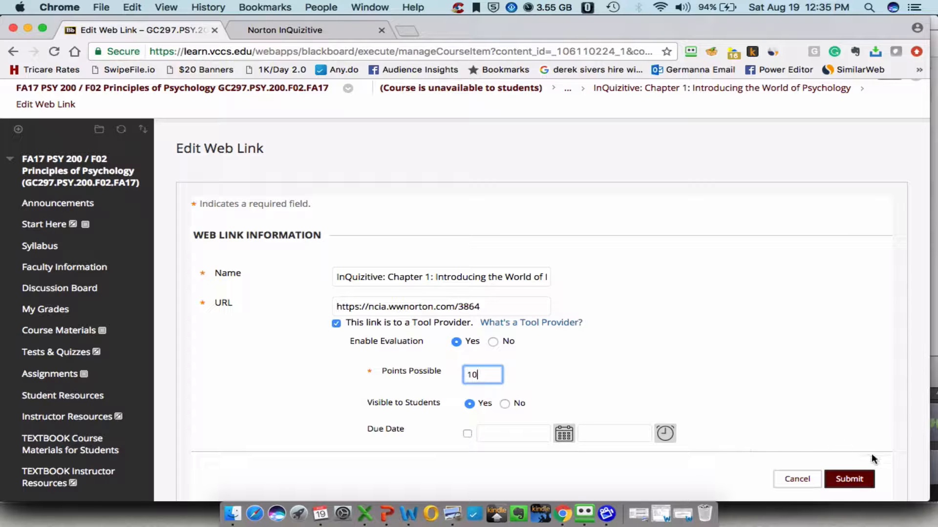
left_click(847, 481)
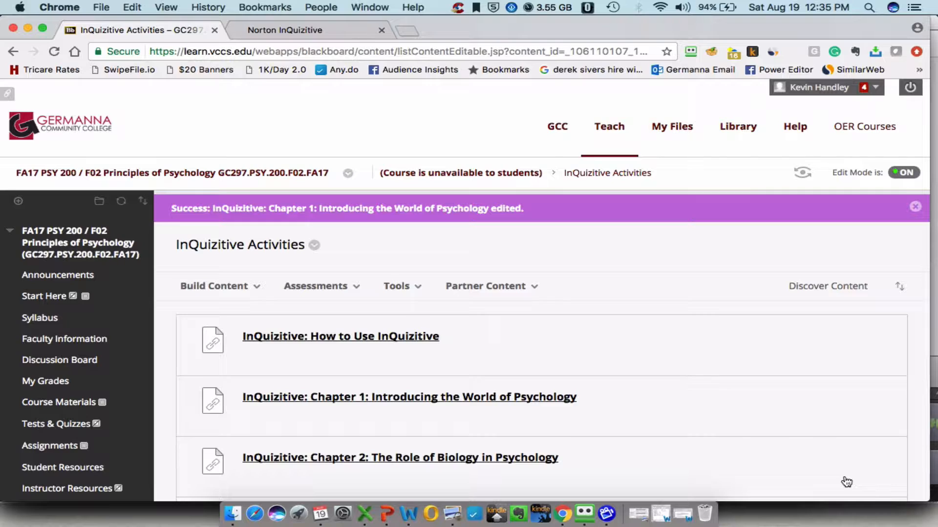
- Open the Full Grade Center again and check the grade columns for the Chapter 1 InQuizitive activity
scroll(846, 482, "down", 10)
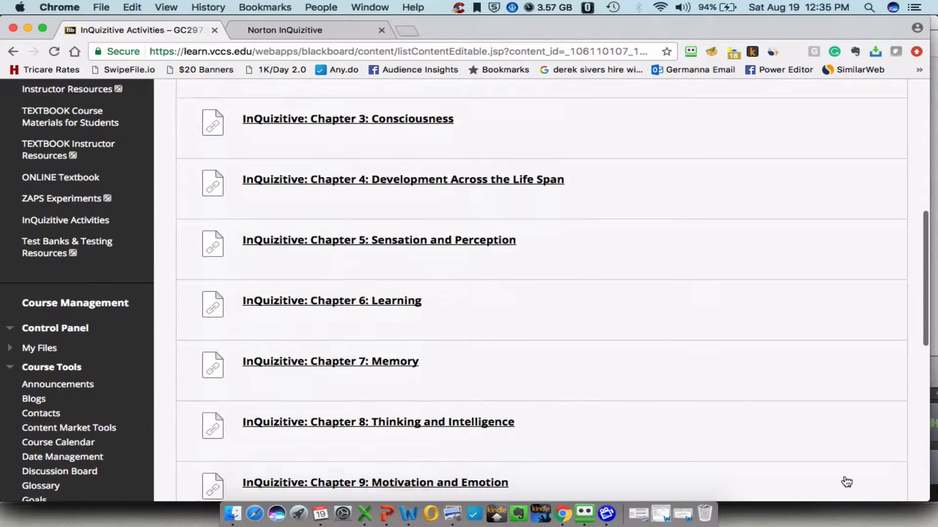
scroll(846, 482, "down", 5)
scroll(846, 482, "down", 5)
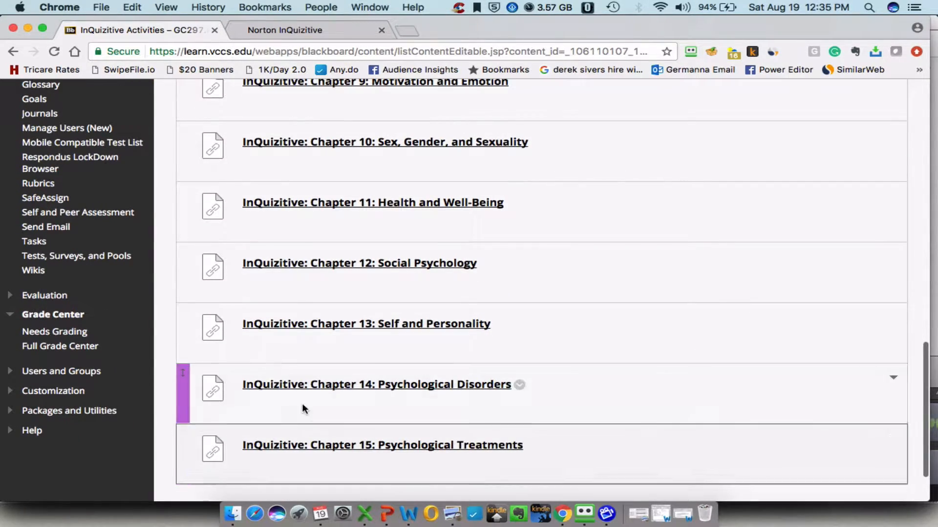
left_click(56, 350)
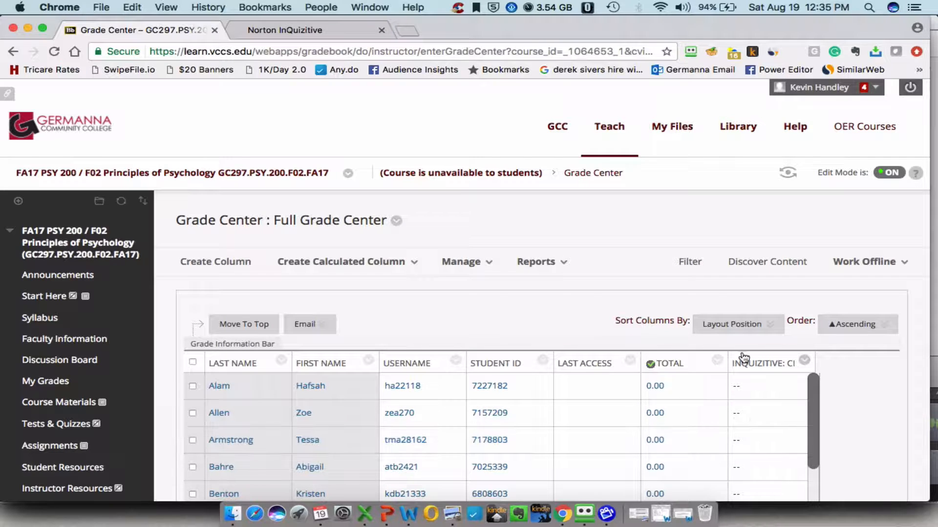
scroll(738, 419, "down", 3)
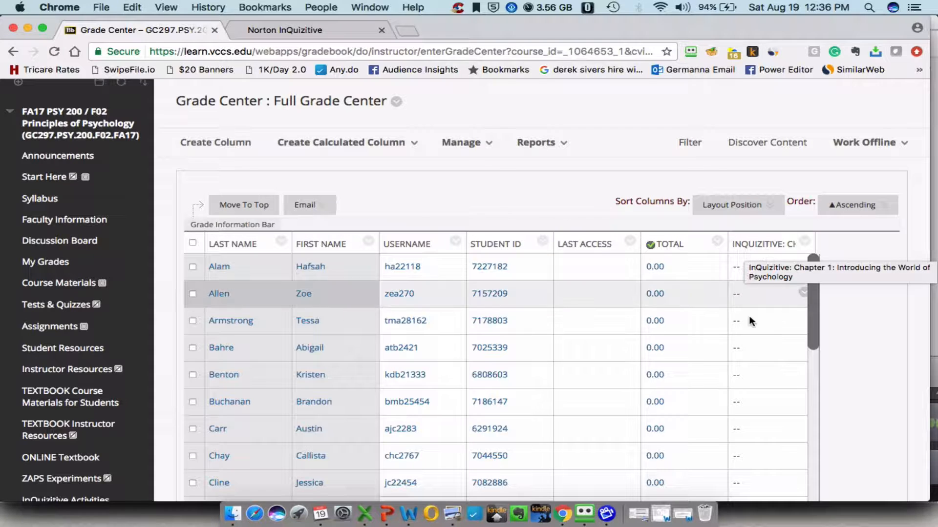
scroll(749, 364, "down", 3)
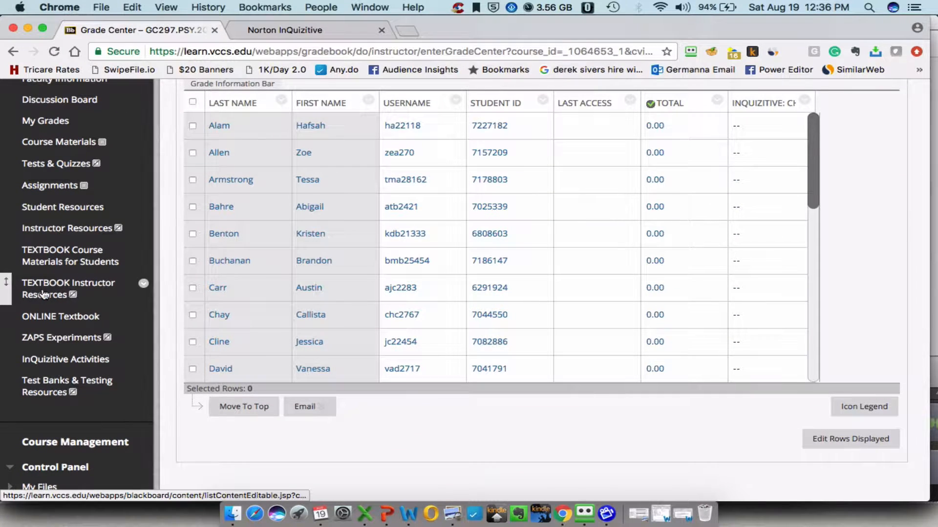
- Return to InQuizitive Activities and open the Chapter 2: The Role of Biology in Psychology web link for editing
left_click(76, 360)
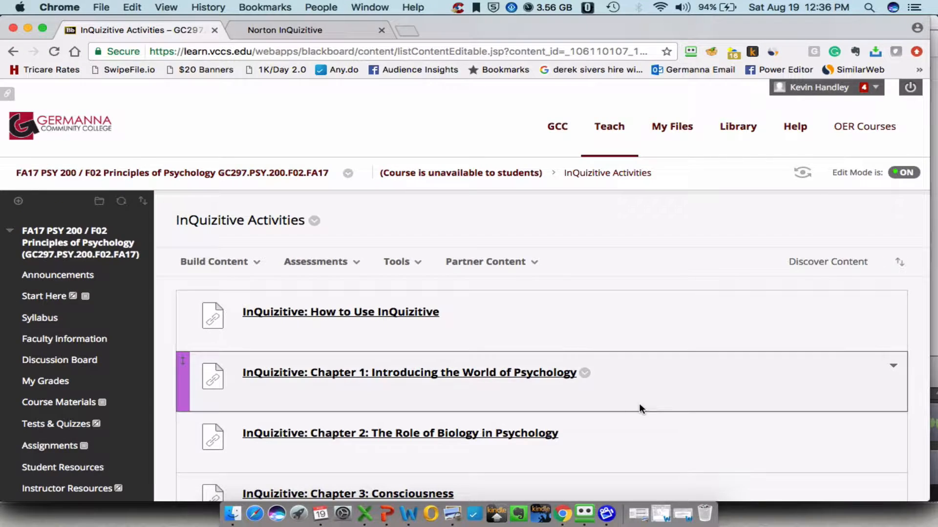
scroll(639, 403, "down", 5)
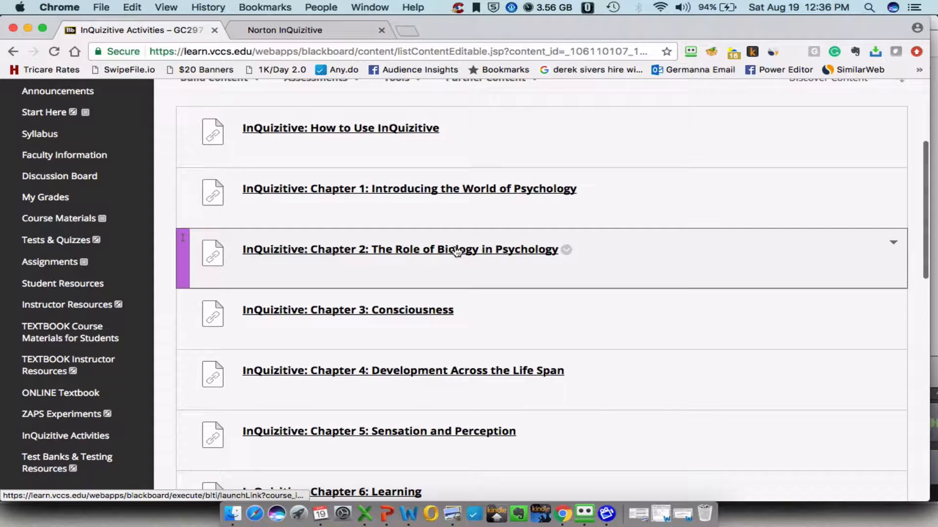
left_click(566, 250)
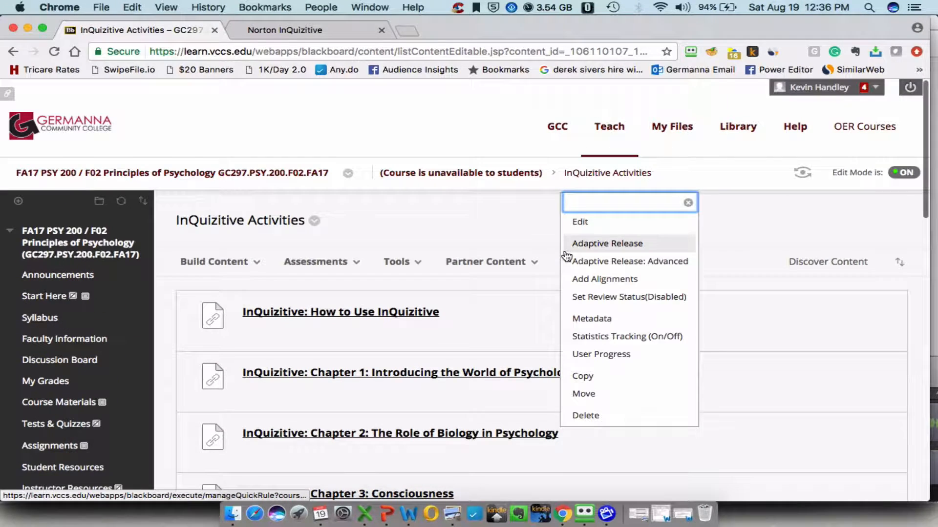
left_click(625, 225)
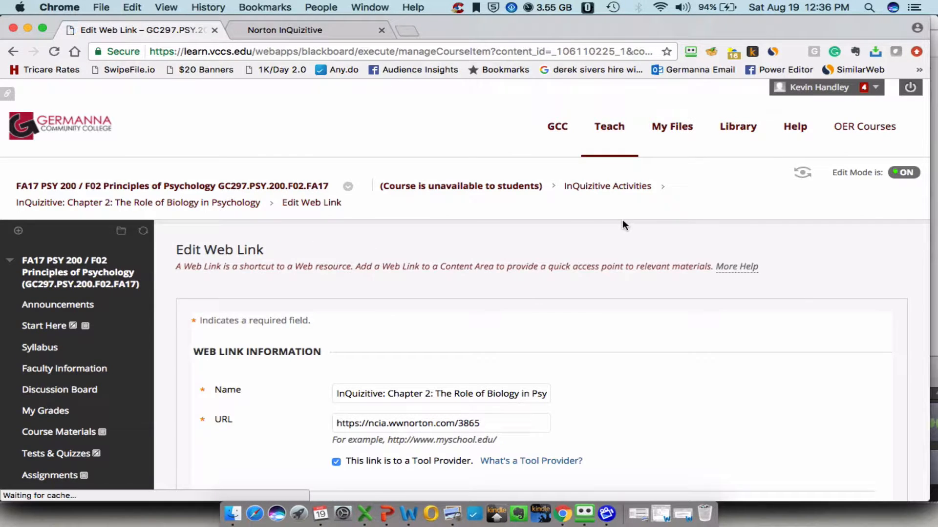
- Enable evaluation for the Chapter 2 web link with 10 points possible and submit the change
scroll(741, 362, "down", 5)
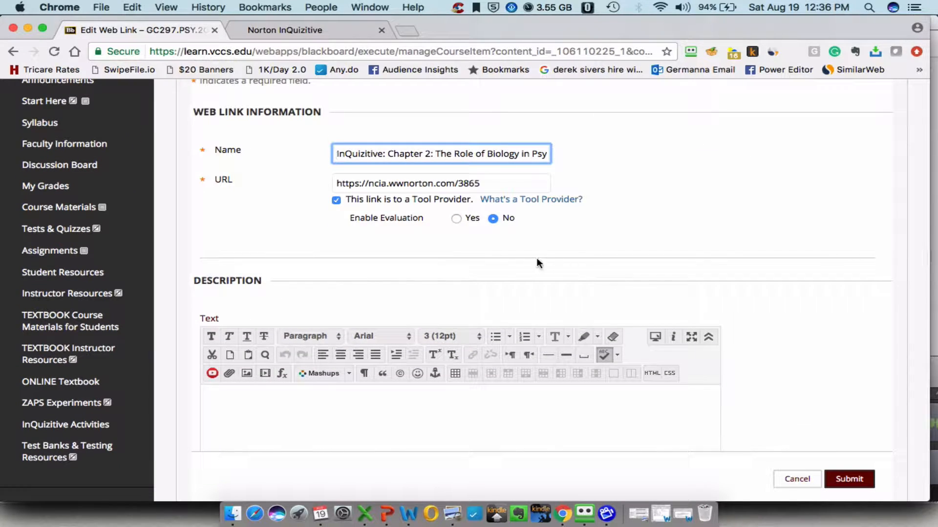
left_click(457, 218)
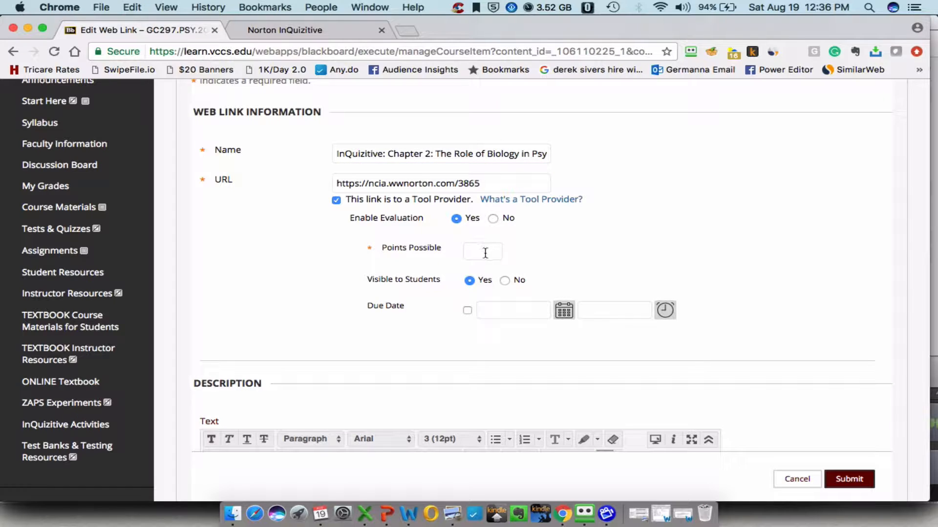
left_click(485, 253)
left_click(843, 477)
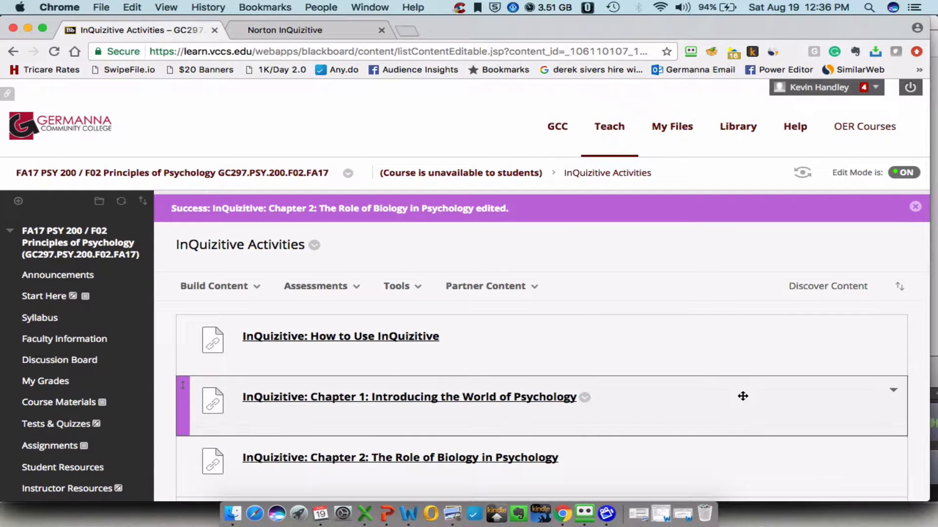
- Open the Full Grade Center and check the grade columns for the Chapter 2 InQuizitive activity
scroll(742, 396, "down", 5)
scroll(743, 397, "down", 3)
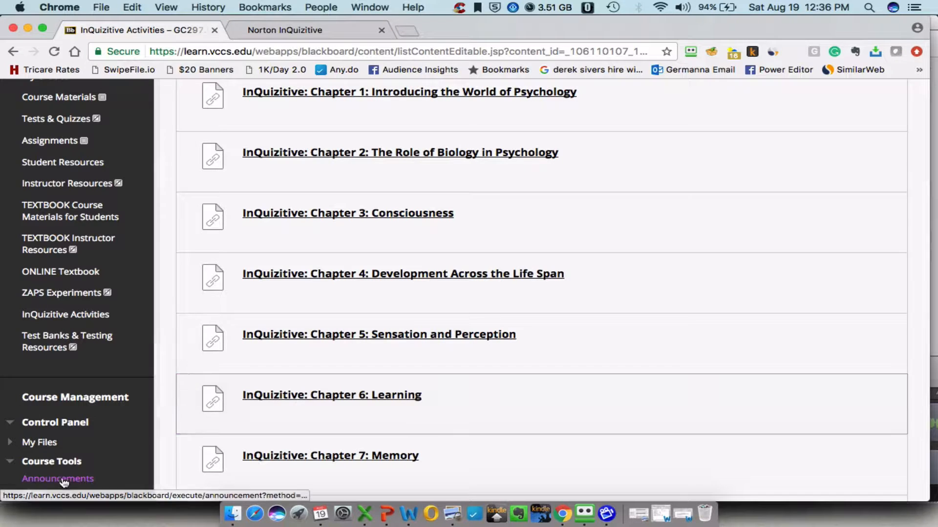
scroll(70, 369, "down", 8)
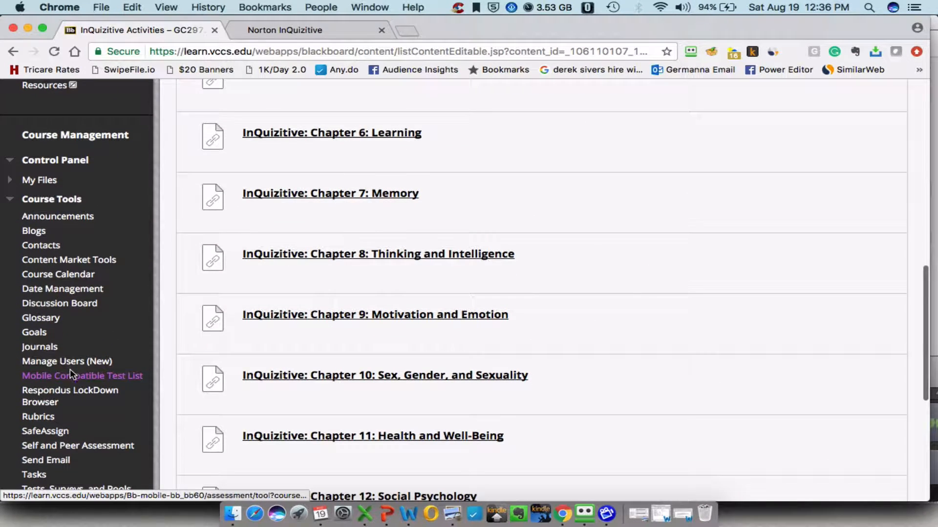
scroll(92, 454, "down", 3)
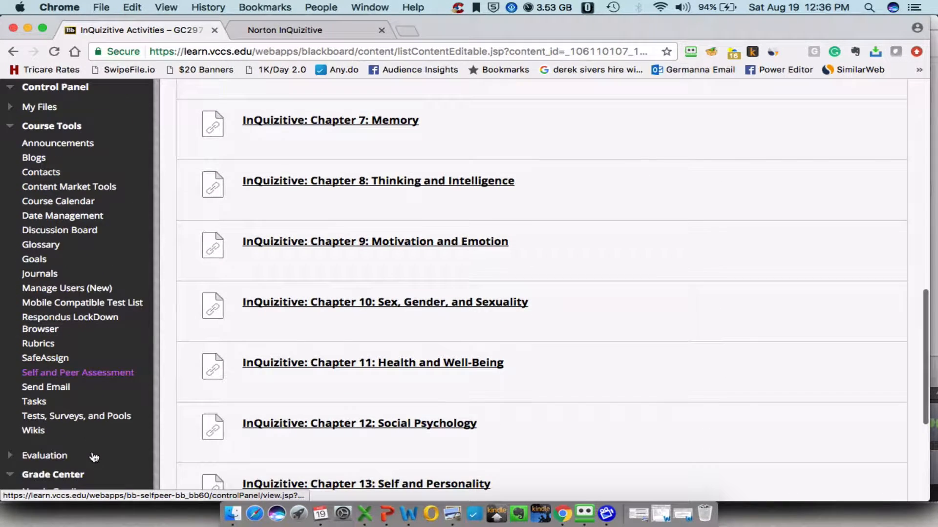
left_click(103, 419)
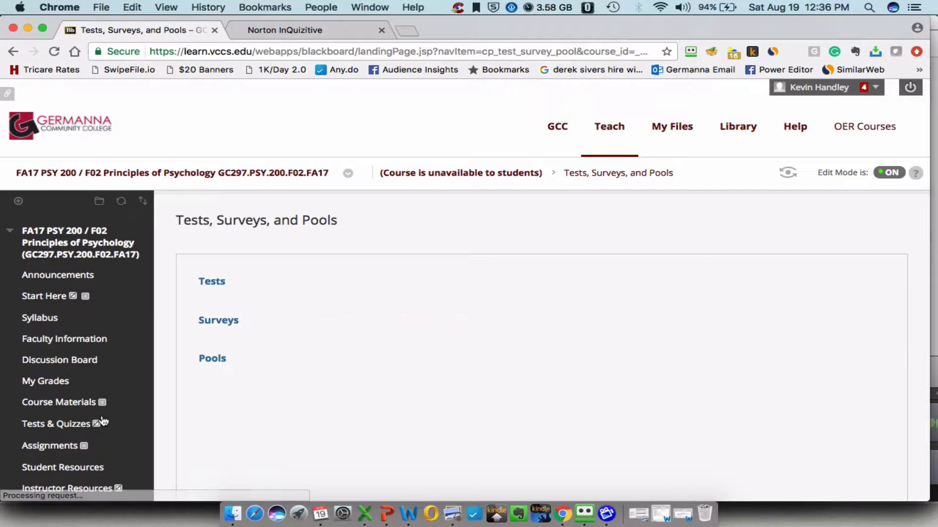
scroll(103, 421, "down", 20)
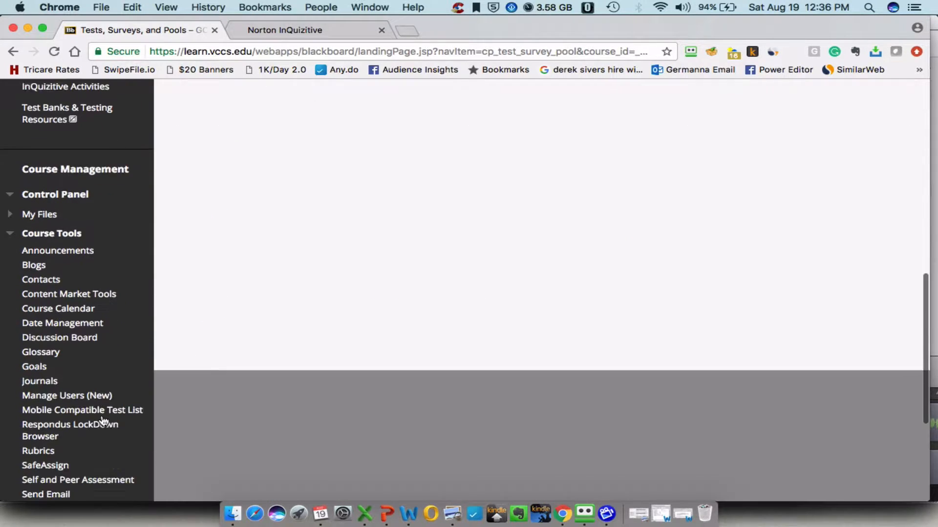
scroll(103, 420, "down", 4)
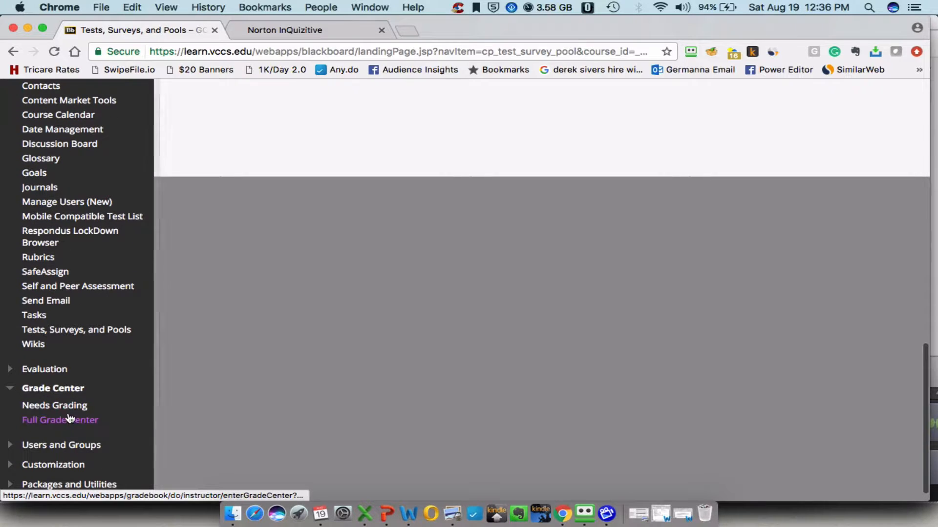
left_click(74, 422)
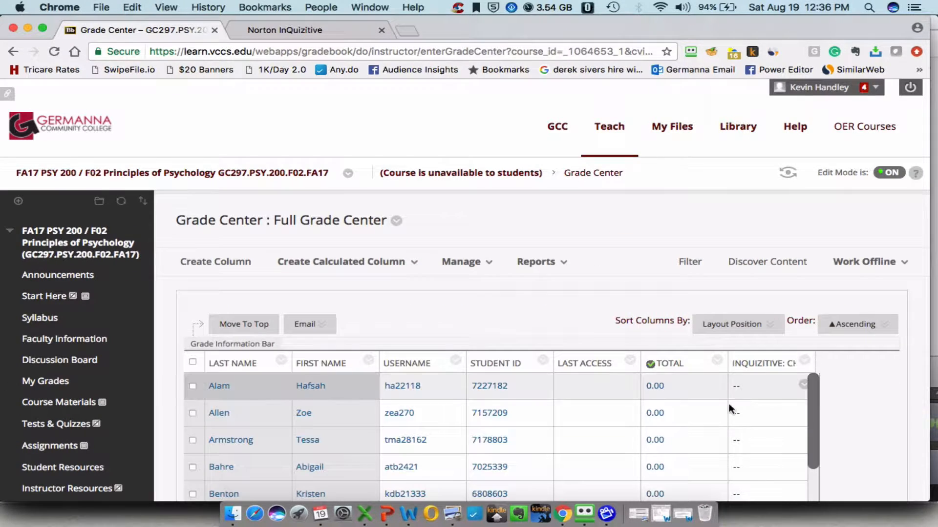
scroll(724, 408, "down", 4)
left_click(743, 341)
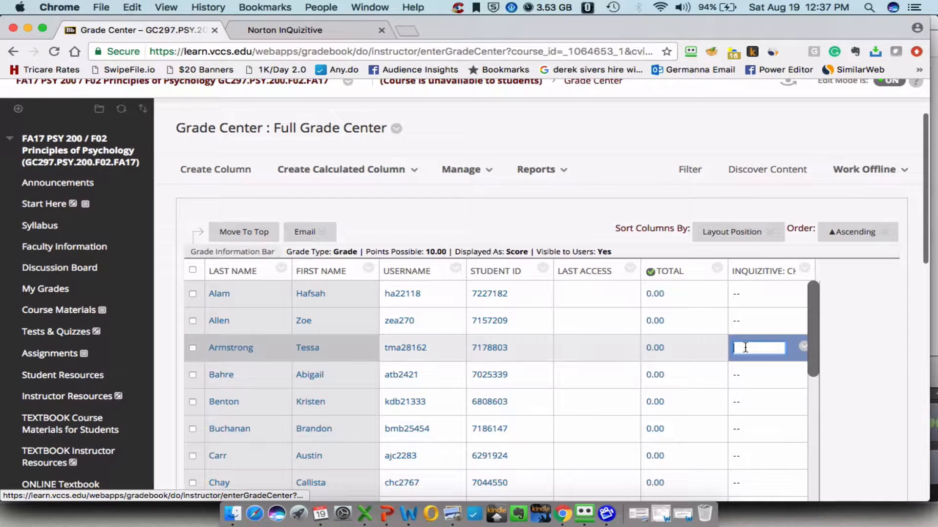
key("Tab")
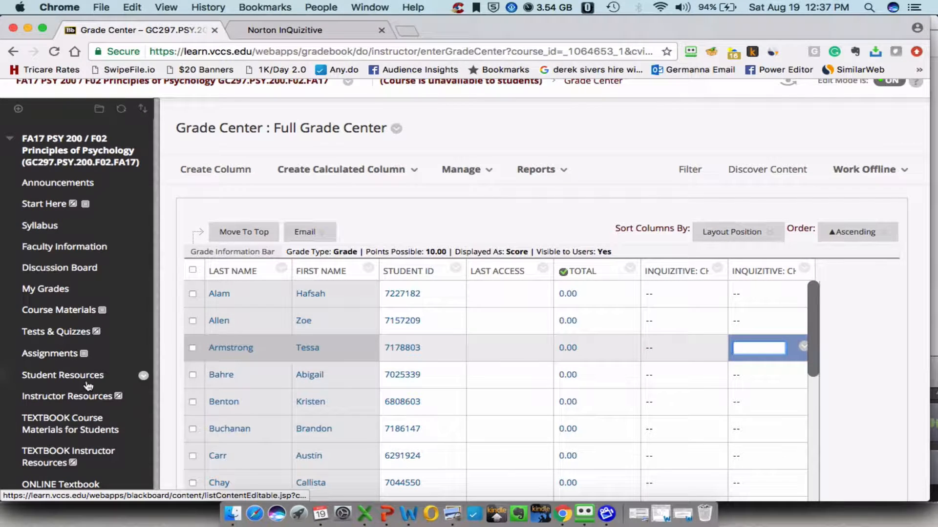
- Go to the ZAPS Experiments content area and open its ZAPS Experiments web link for editing
scroll(88, 385, "down", 5)
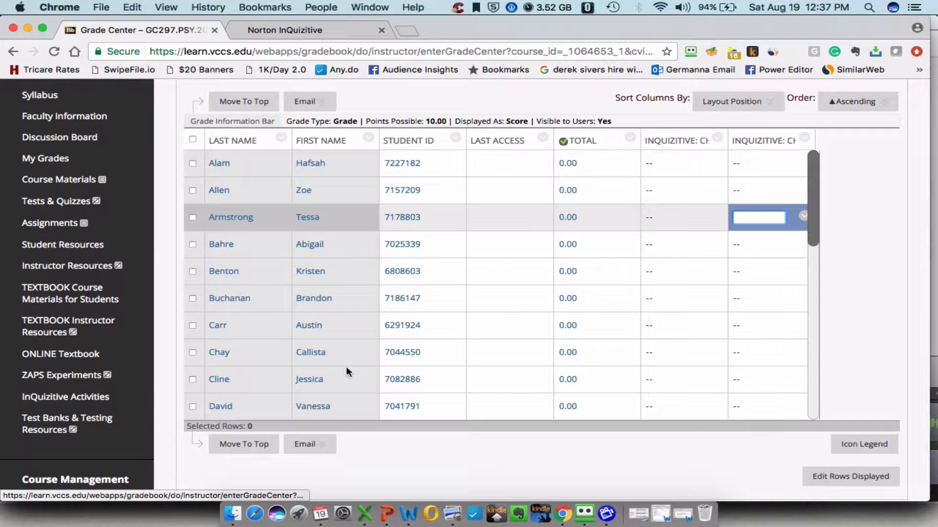
scroll(400, 370, "up", 3)
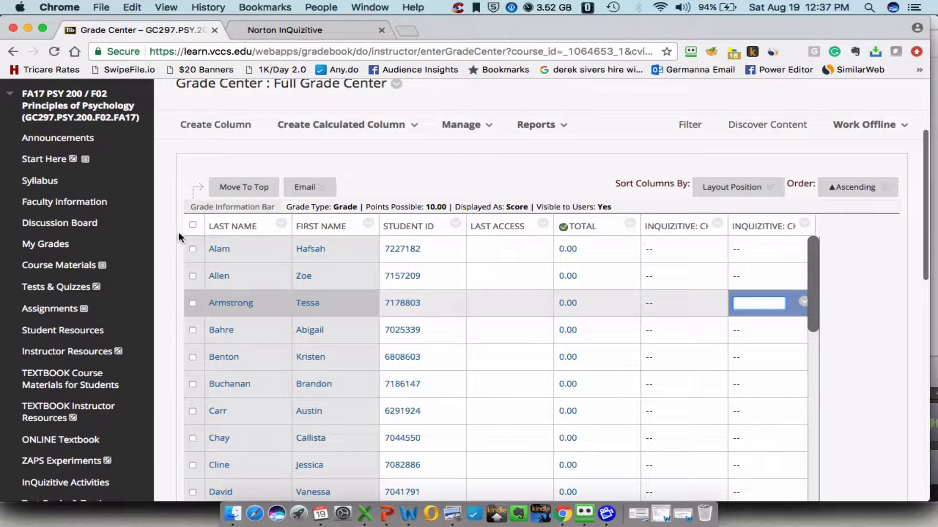
left_click(67, 466)
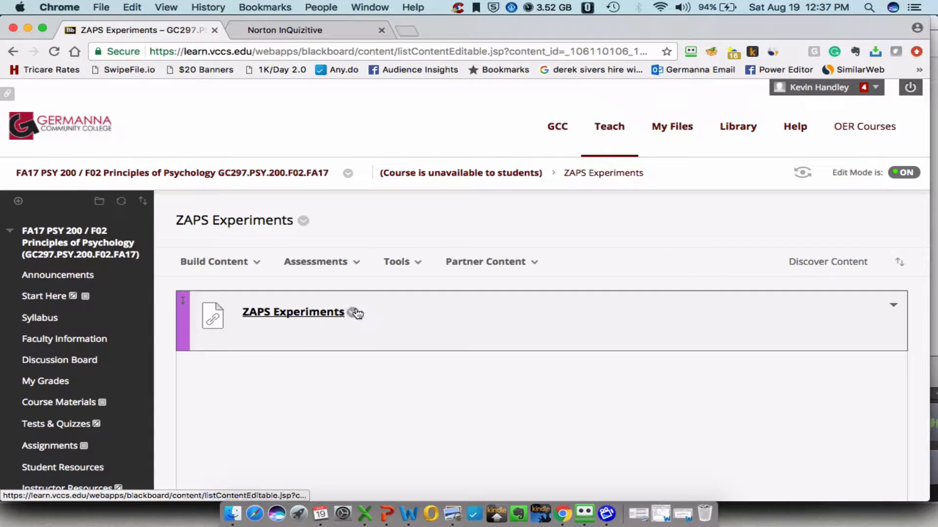
left_click(353, 313)
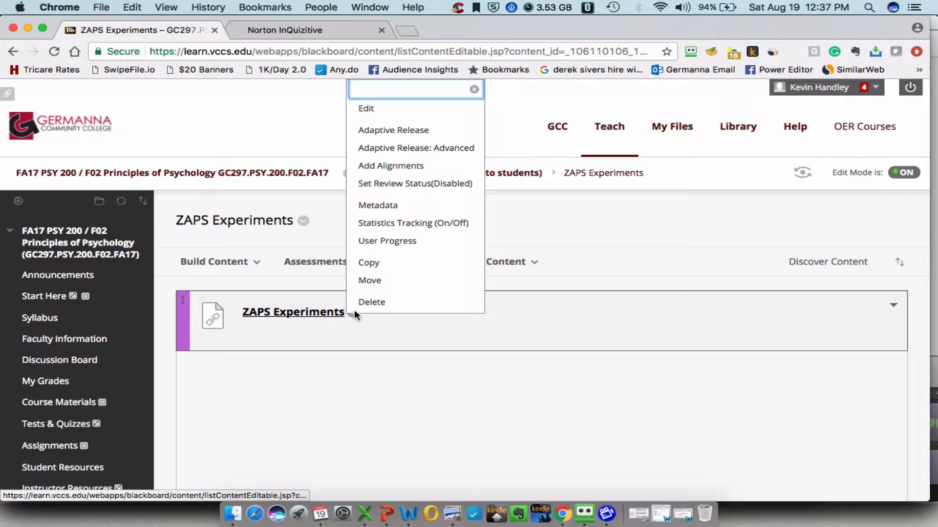
left_click(396, 112)
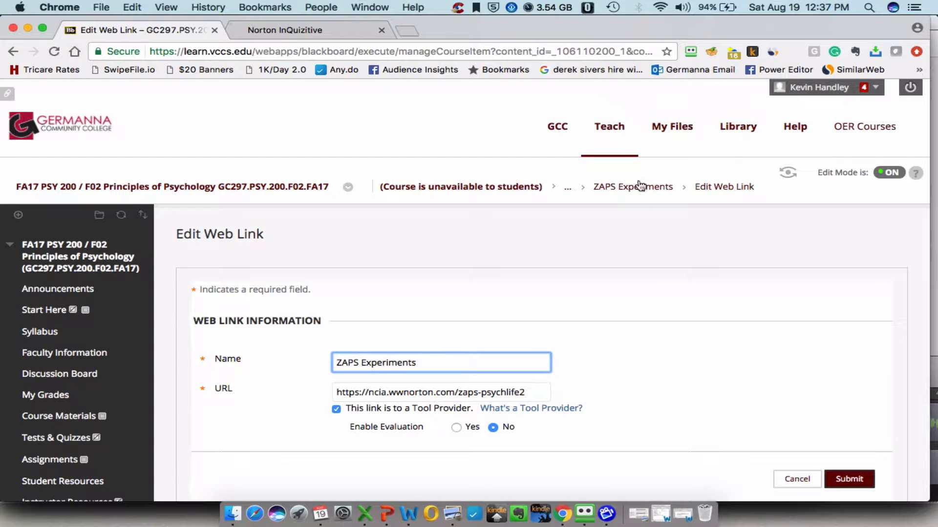
- Enable evaluation for the ZAPS Experiments web link with 20 points possible and submit the change
scroll(742, 401, "down", 5)
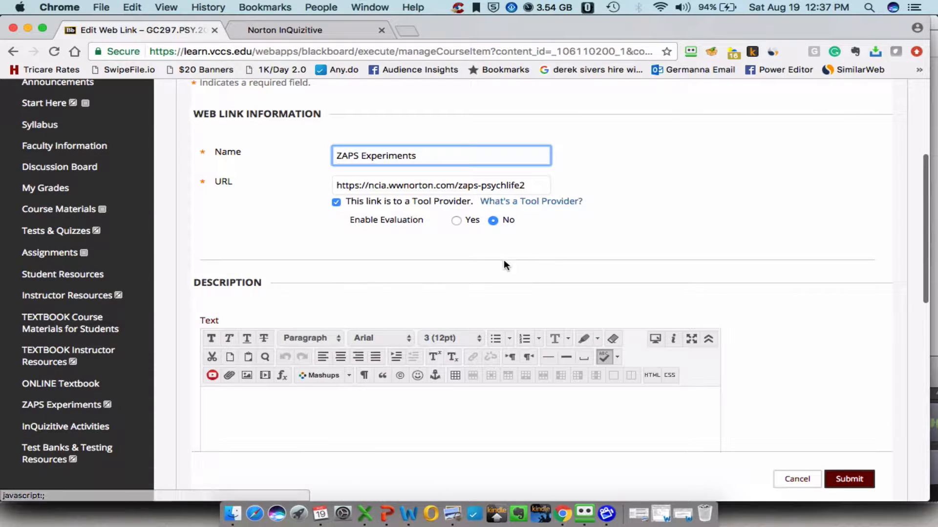
left_click(457, 221)
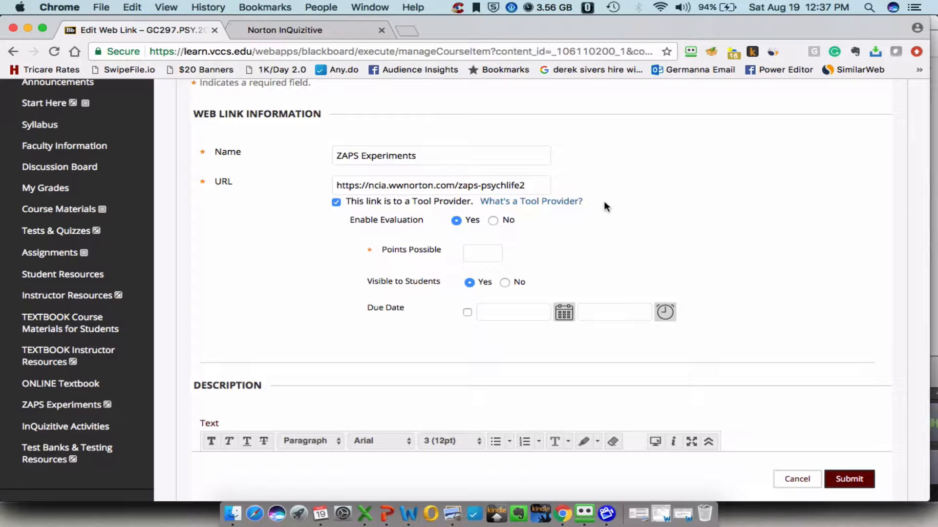
left_click(487, 255)
type("20")
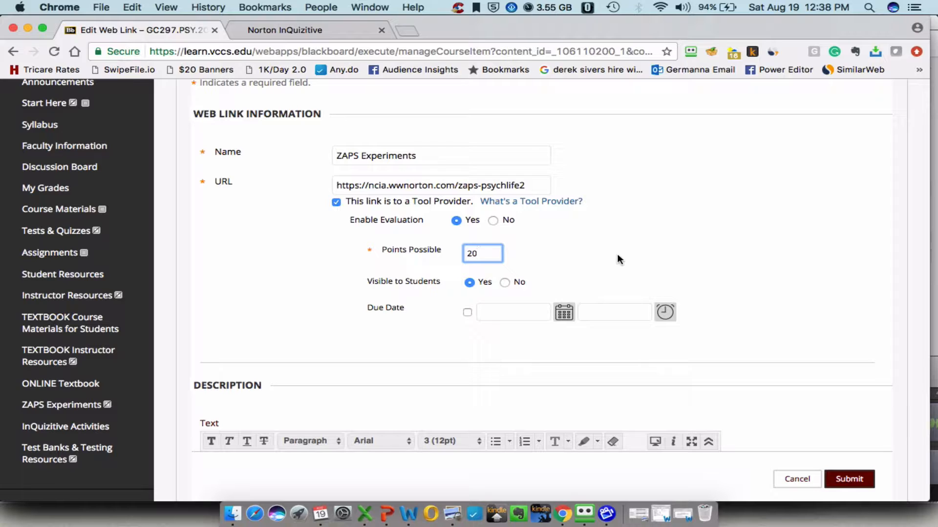
left_click(850, 480)
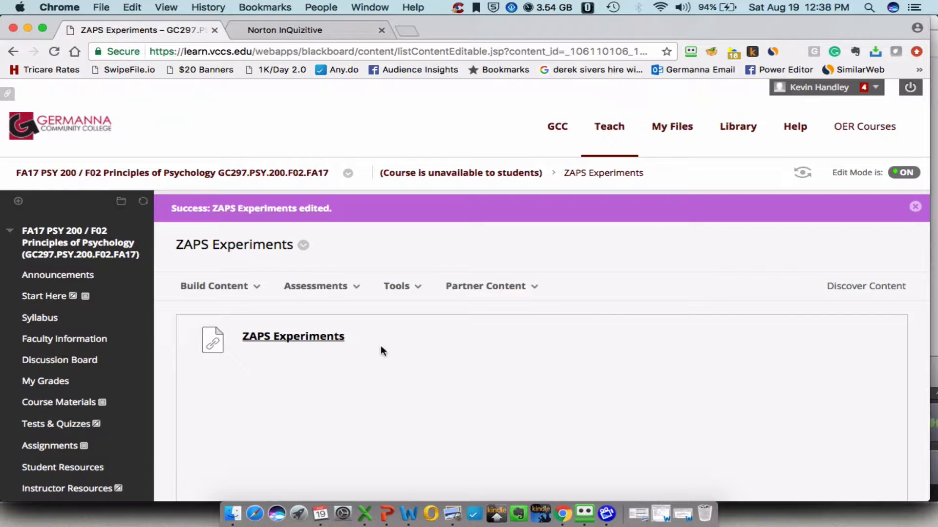
- Launch the ZAPS Experiments link and examine the list of Norton Psychology Labs activities and their grade settings
left_click(308, 338)
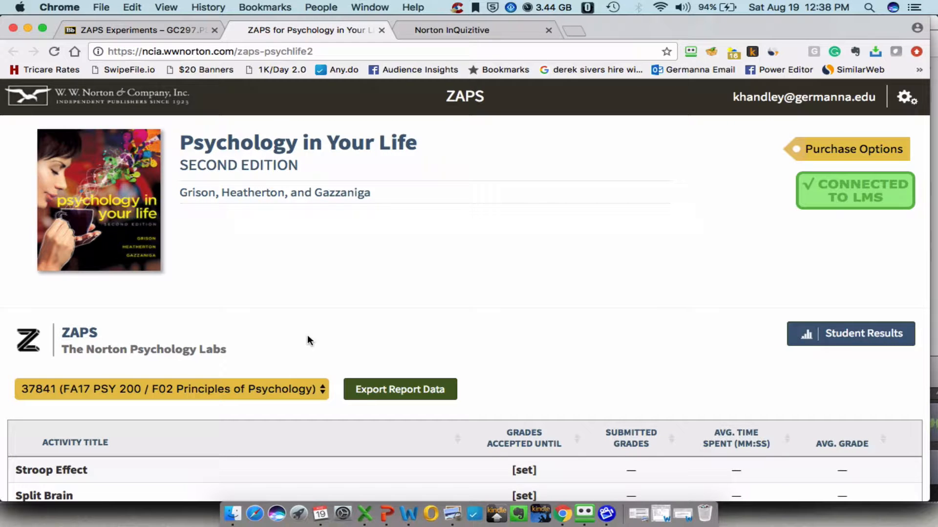
scroll(534, 310, "down", 5)
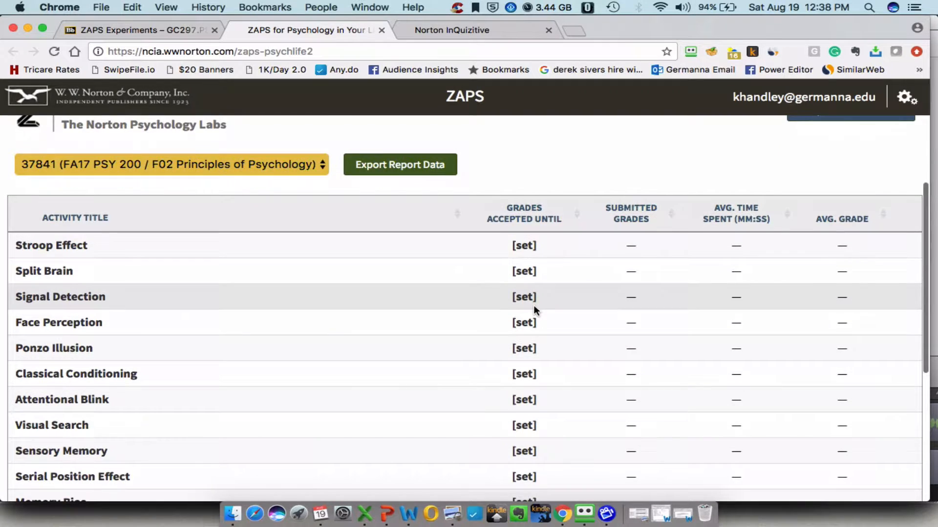
scroll(533, 306, "down", 2)
scroll(533, 305, "up", 2)
scroll(533, 305, "down", 3)
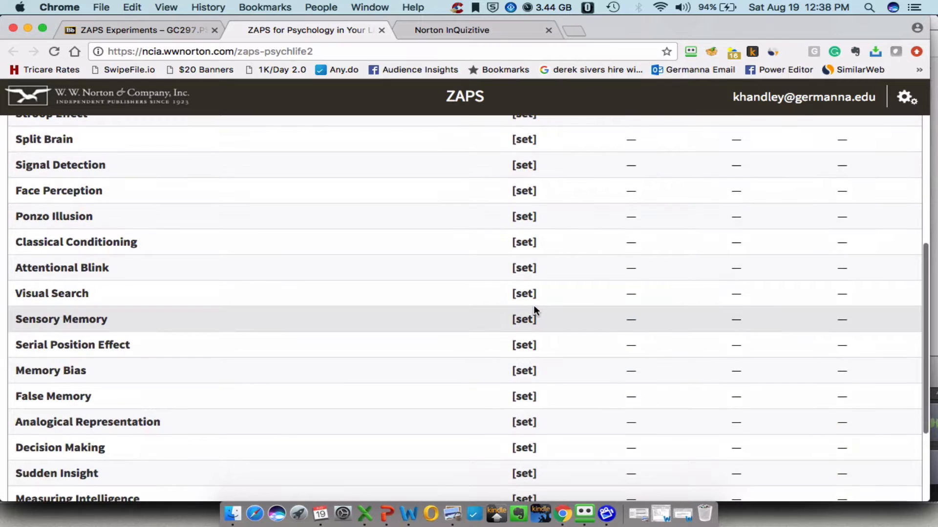
scroll(376, 303, "up", 2)
scroll(375, 303, "down", 2)
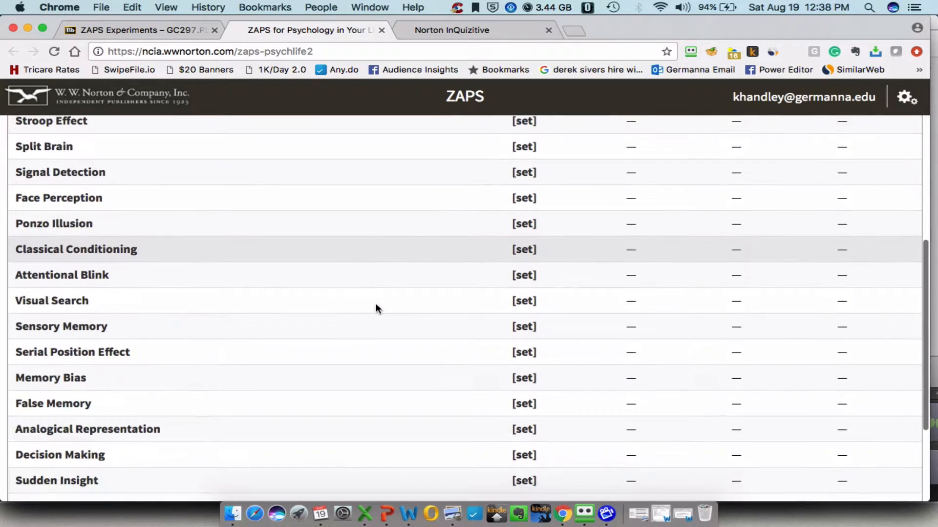
scroll(376, 305, "down", 4)
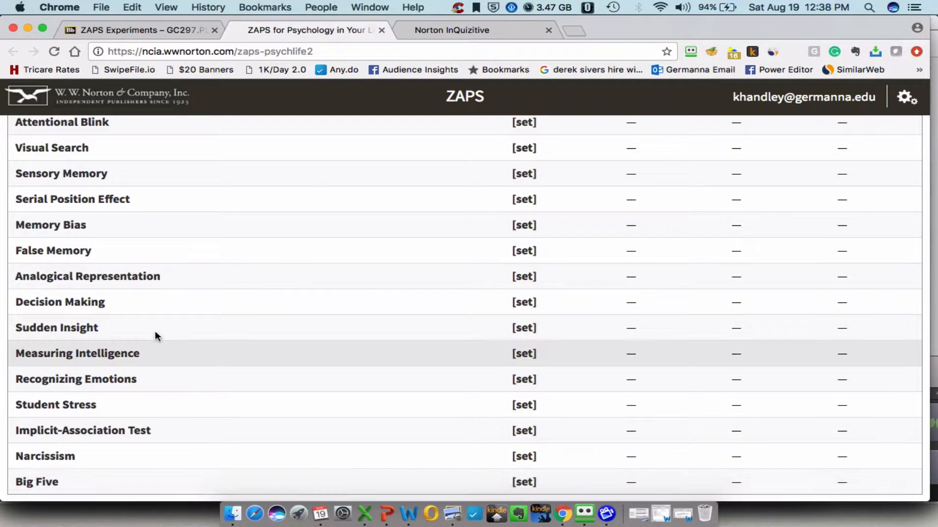
scroll(228, 203, "up", 7)
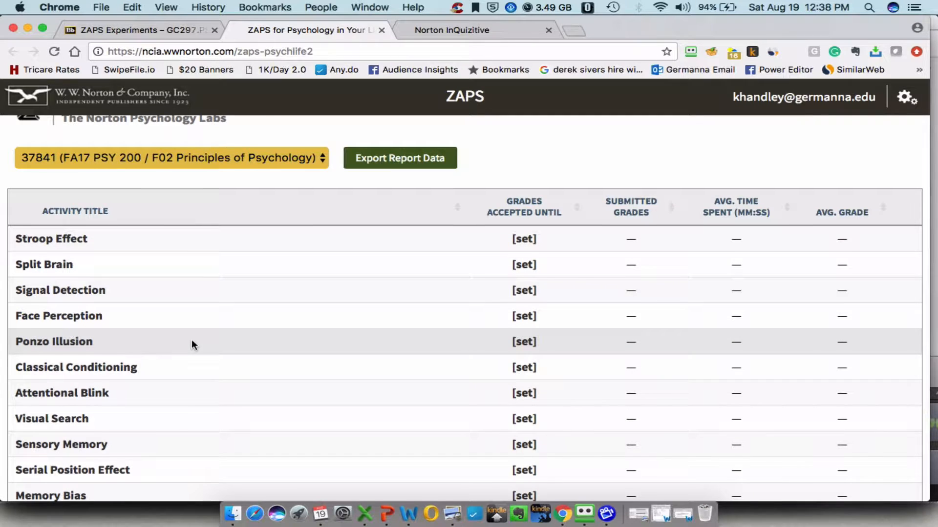
scroll(191, 345, "up", 2)
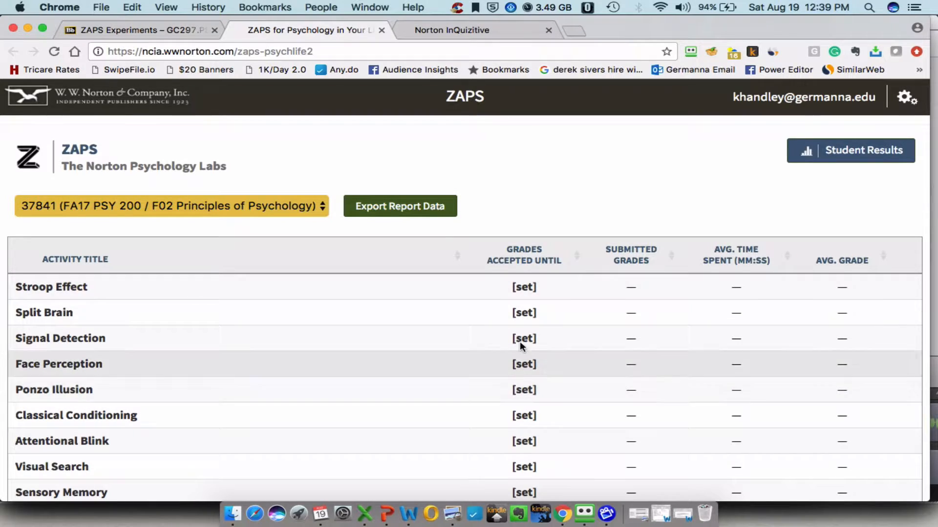
- Set the Grades Accepted Until date for Signal Detection to 10/19/2017, 11:59 PM, in the (GMT-05:00) Eastern Time zone
left_click(523, 338)
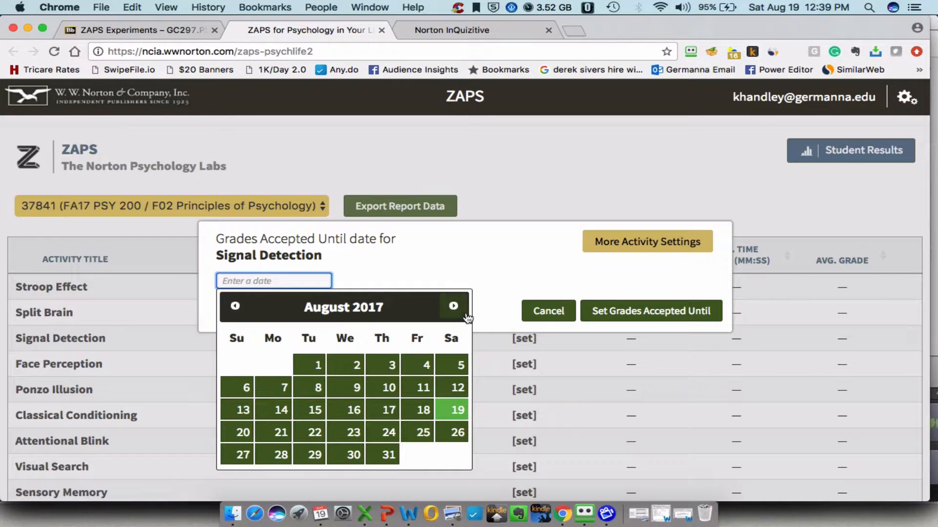
left_click(454, 307)
left_click(454, 307)
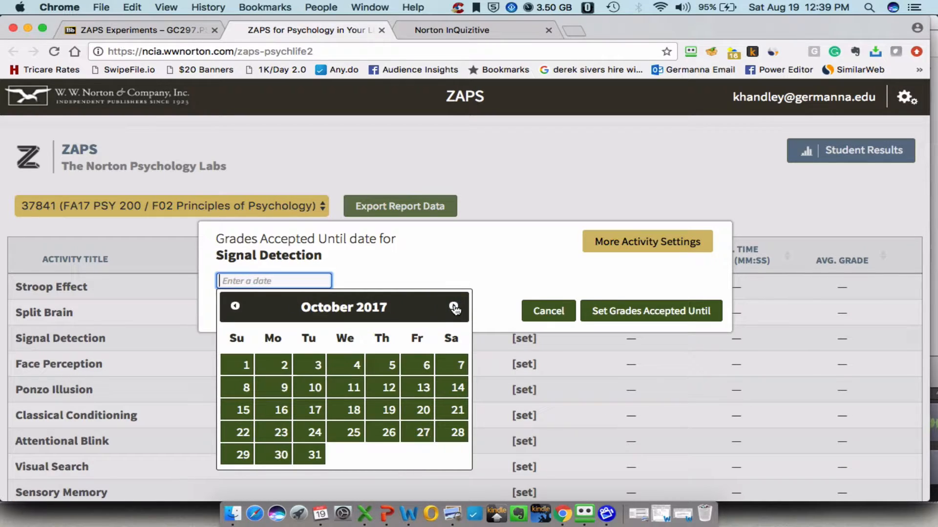
left_click(384, 409)
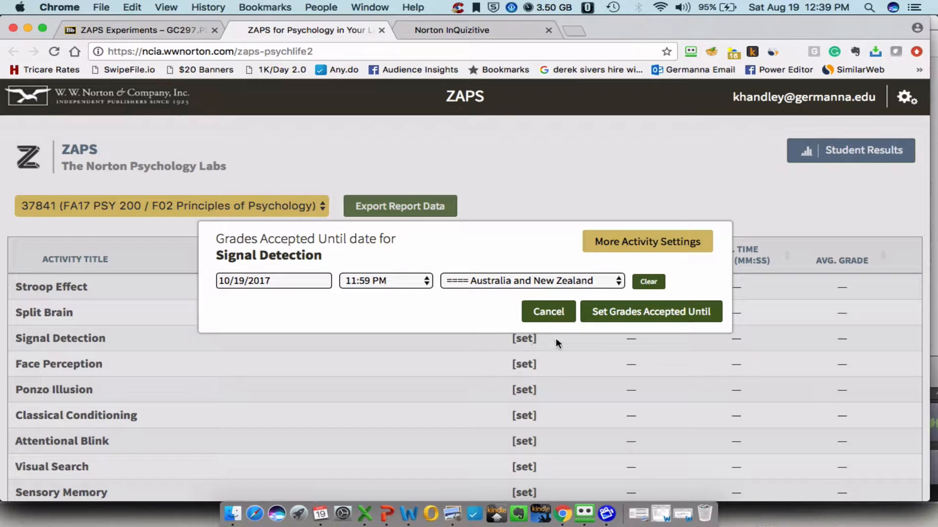
left_click(668, 313)
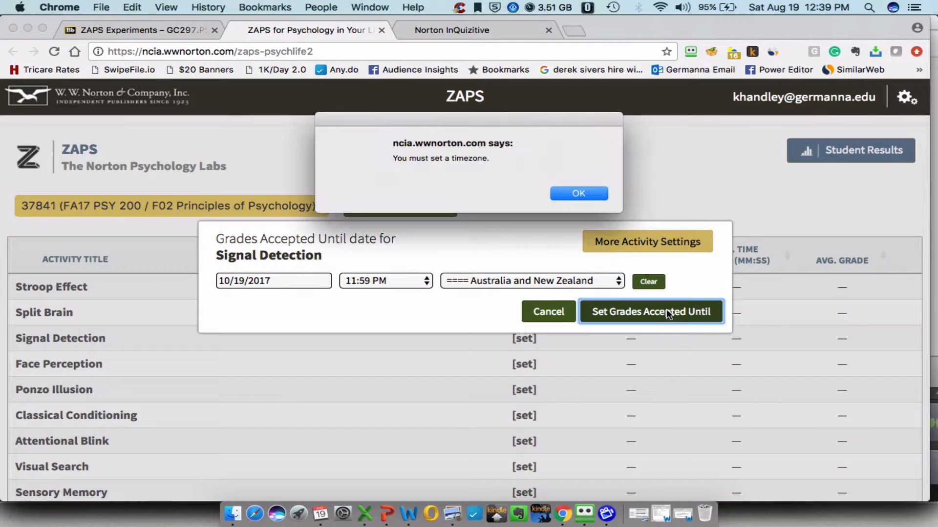
left_click(587, 195)
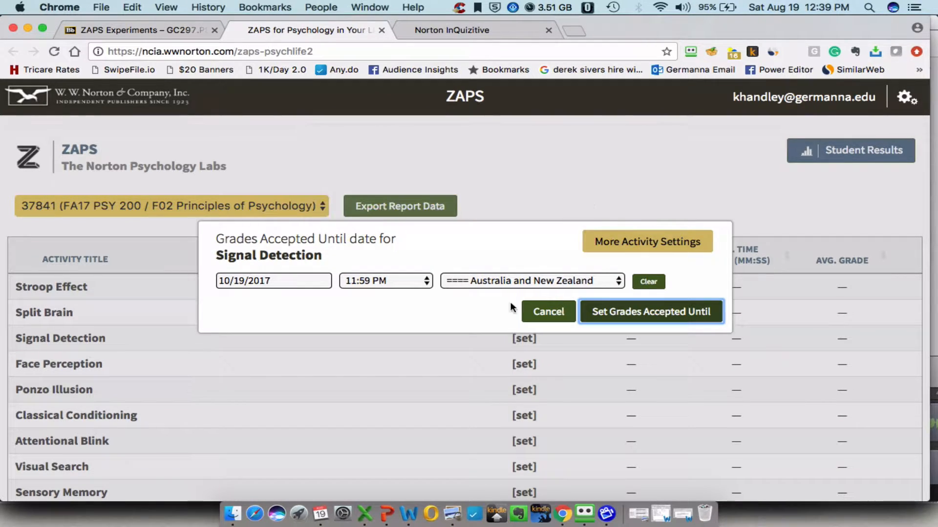
left_click(517, 281)
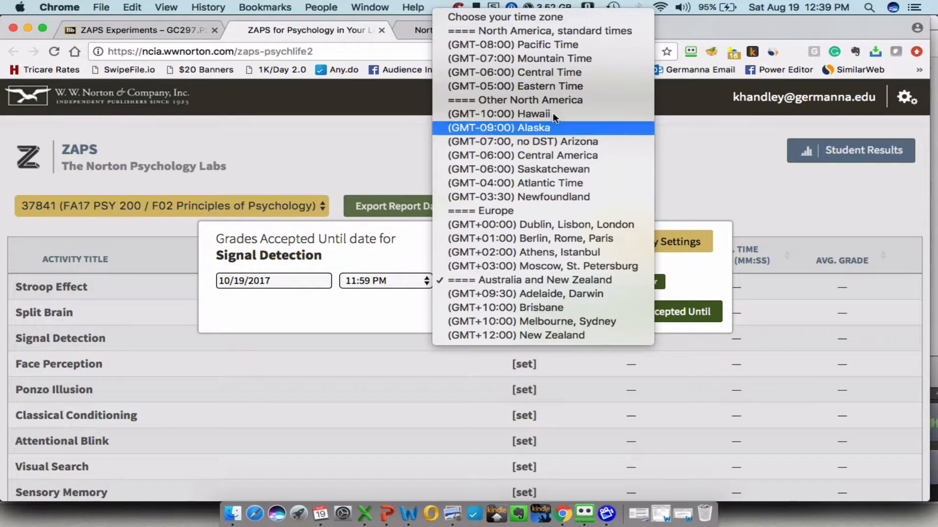
left_click(557, 86)
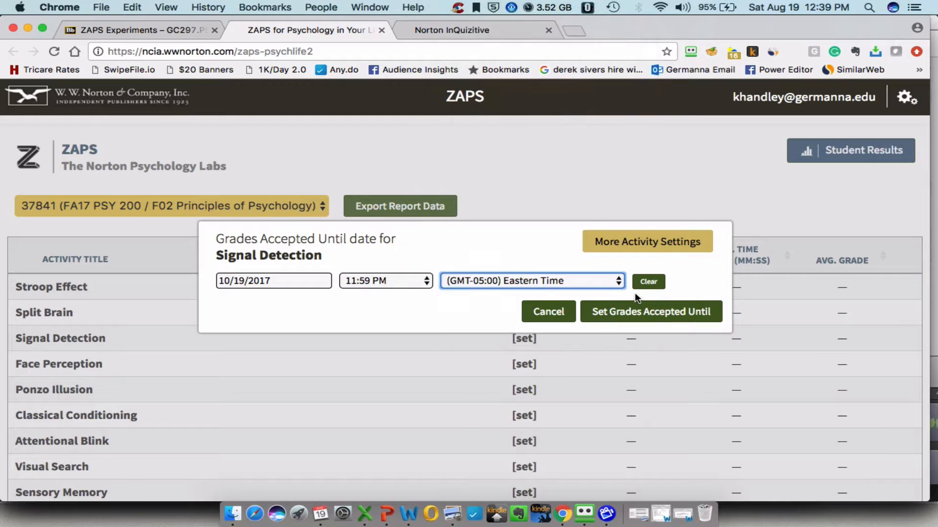
left_click(655, 312)
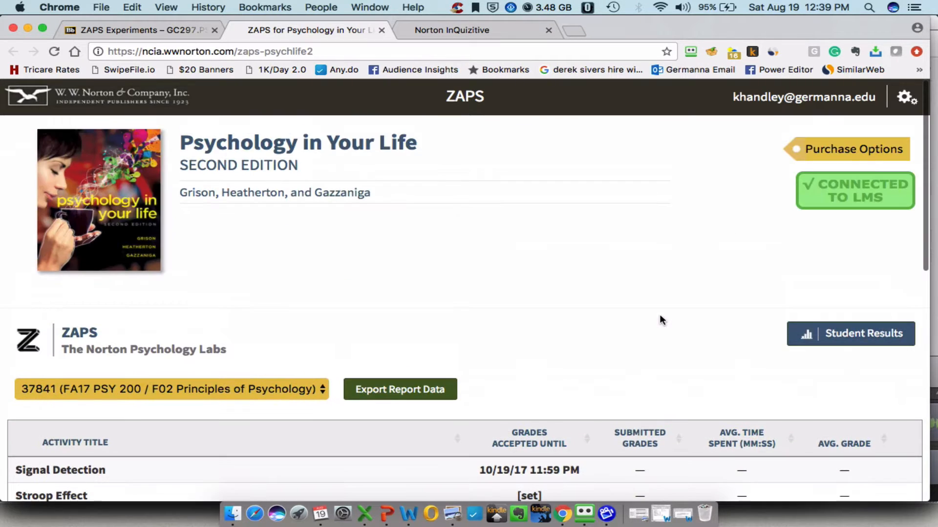
- Set the Grades Accepted Until date for the Memory Bias activity to 09/22/2017 at 11:59 PM Eastern Time
scroll(660, 315, "down", 10)
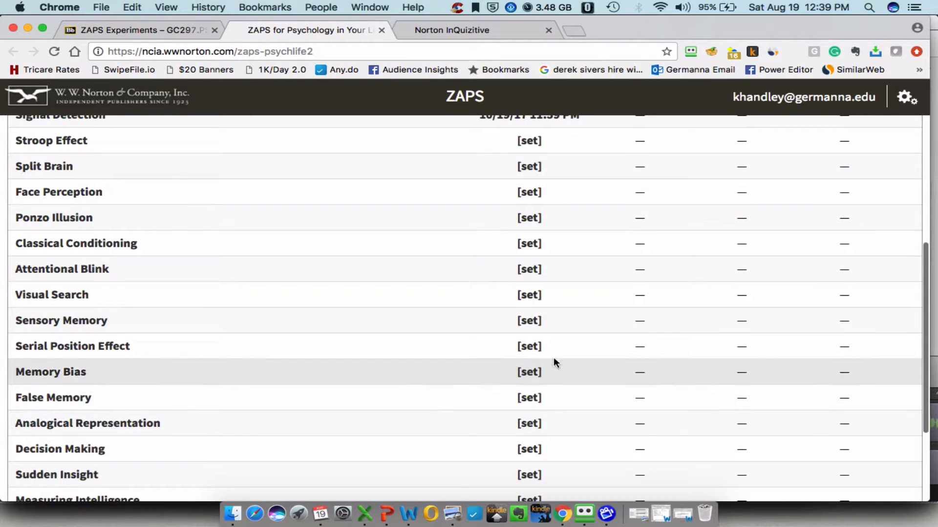
left_click(530, 373)
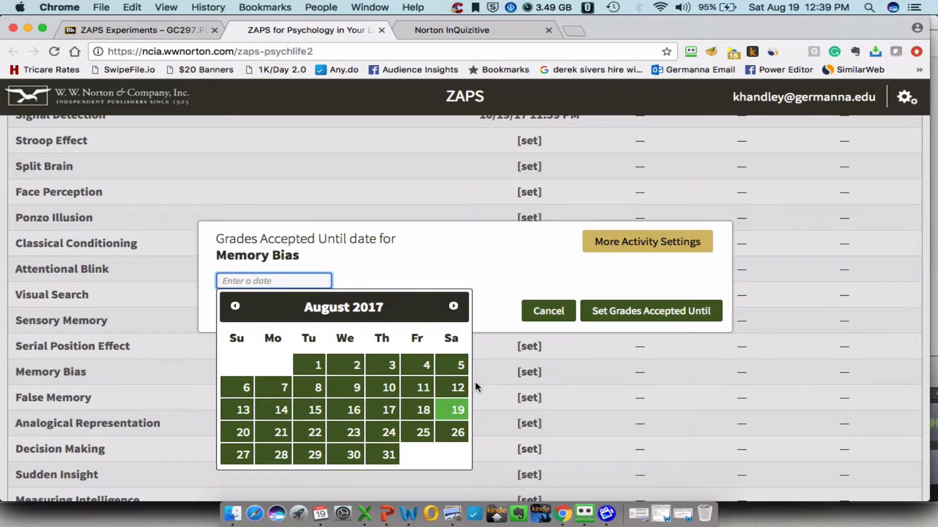
left_click(453, 306)
left_click(415, 432)
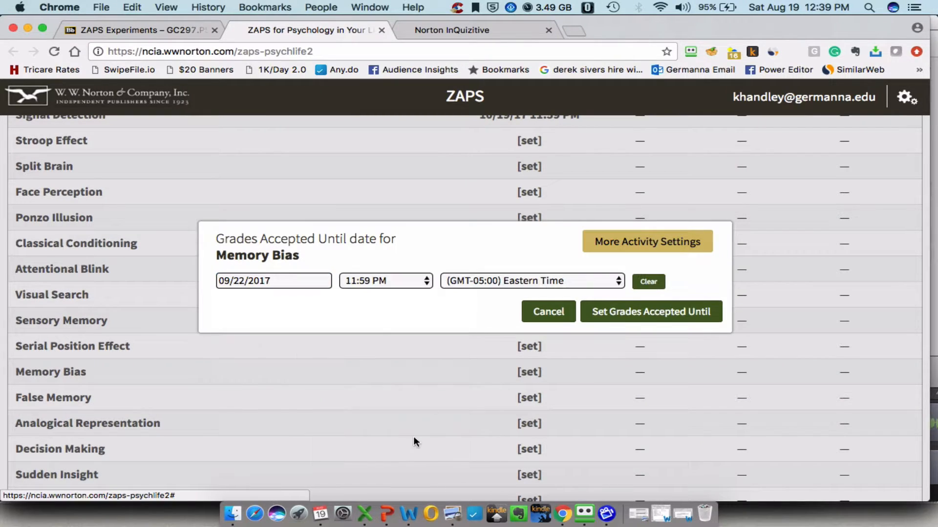
left_click(613, 313)
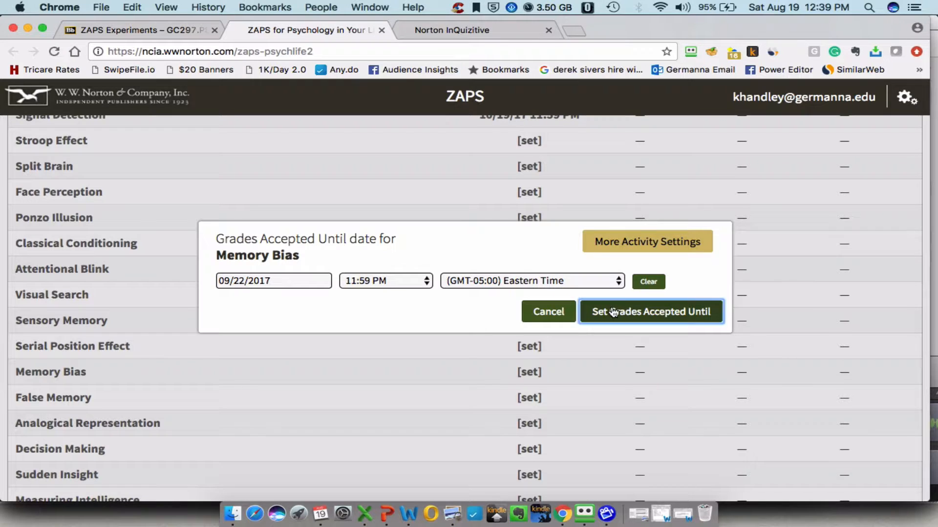
- Set the Grades Accepted Until date for the Narcissism activity to 09/22/2017 at 11:59 PM Eastern Time
scroll(611, 306, "down", 10)
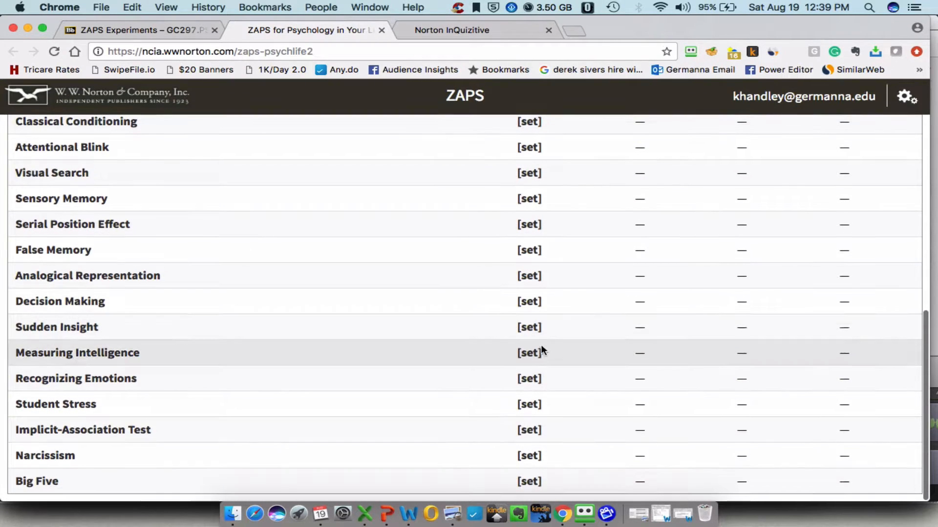
left_click(529, 456)
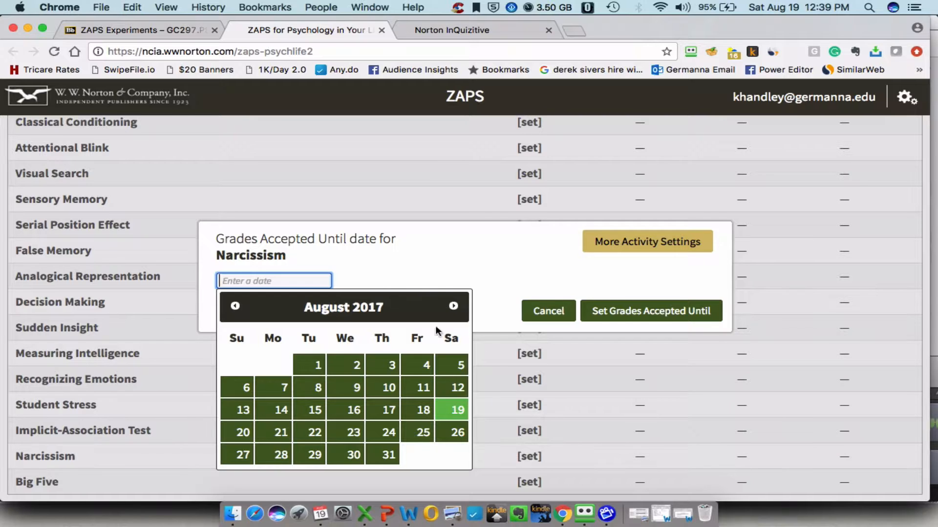
left_click(453, 306)
left_click(419, 434)
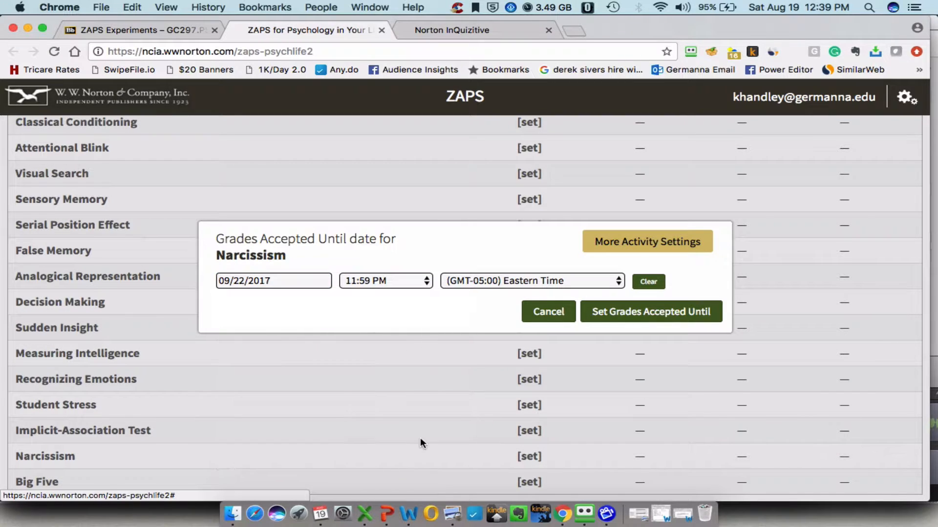
left_click(646, 313)
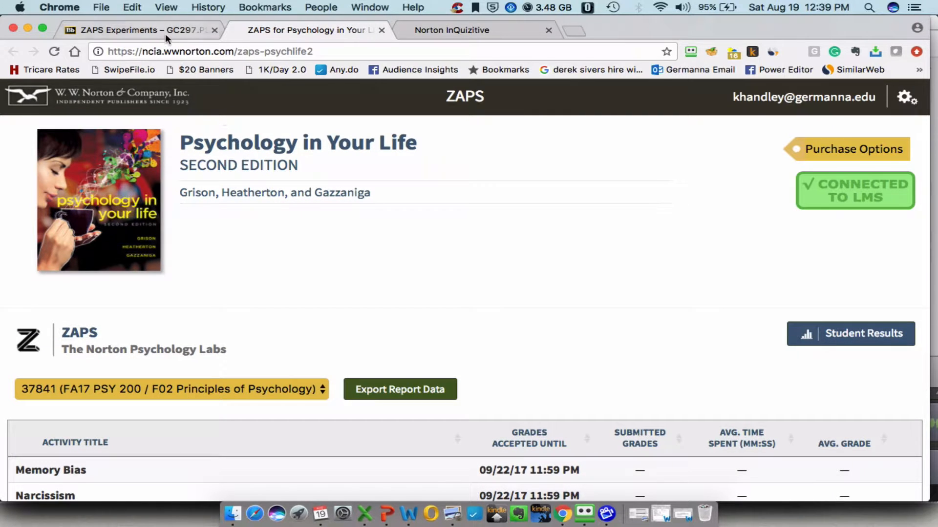
- Switch back to Blackboard and review the ZAPS Experiments web link's evaluation settings, leaving the edit form without saving
left_click(150, 30)
left_click(316, 286)
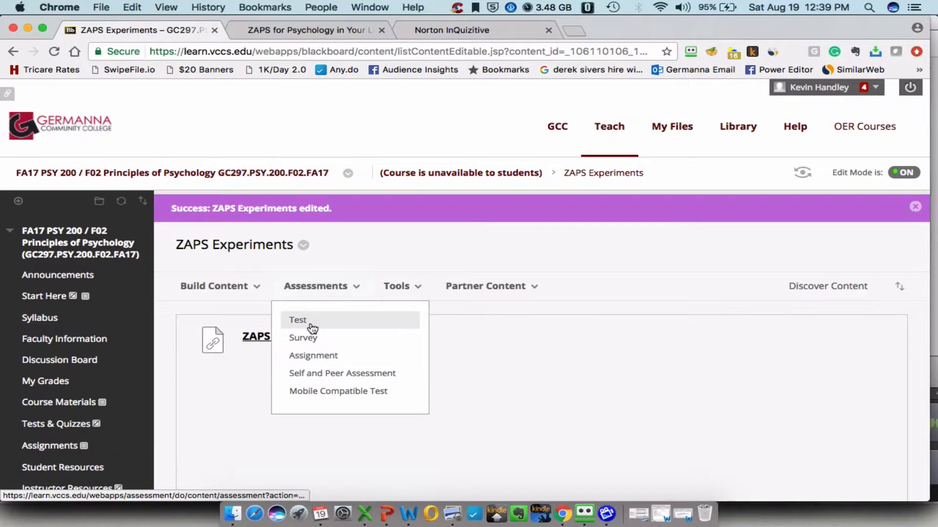
left_click(351, 337)
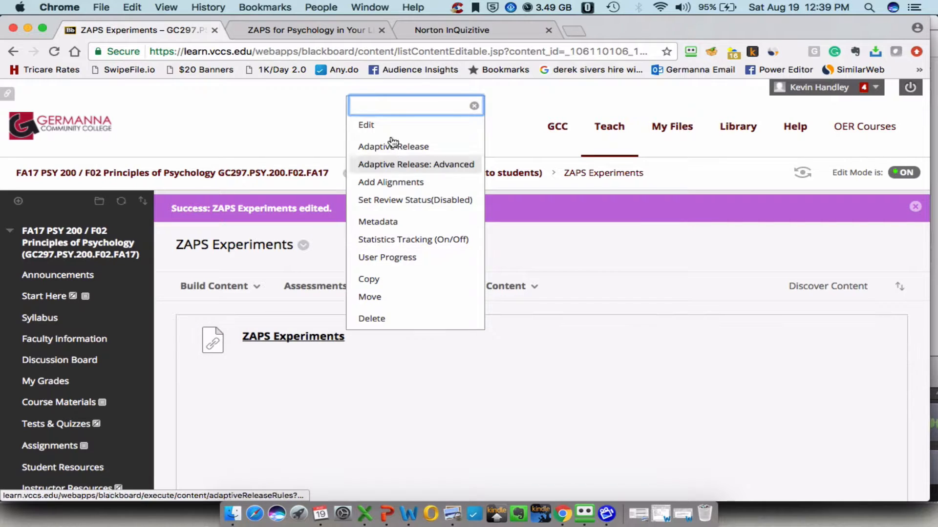
left_click(378, 125)
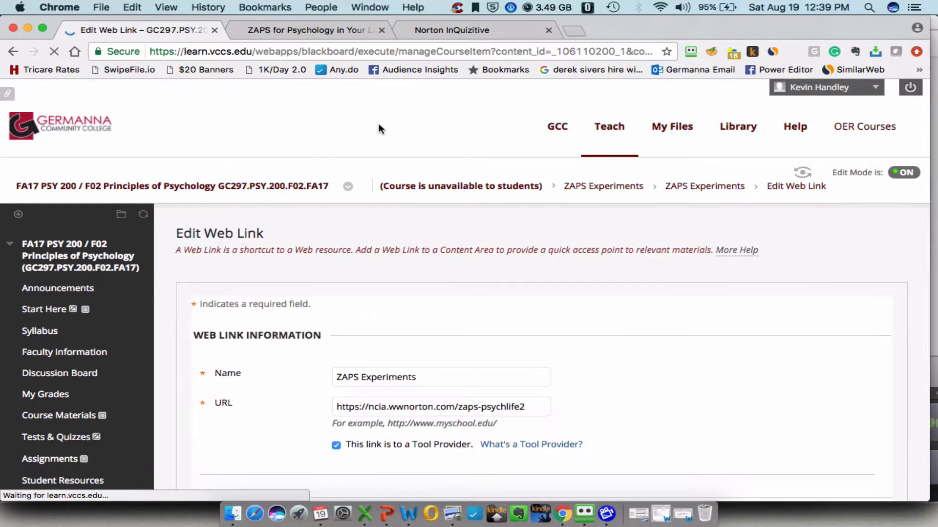
scroll(723, 371, "down", 3)
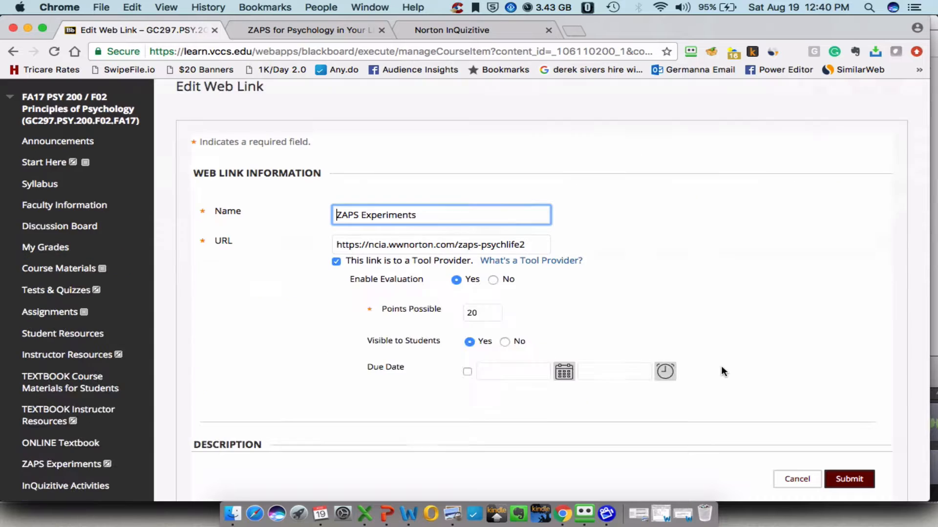
scroll(723, 371, "down", 1)
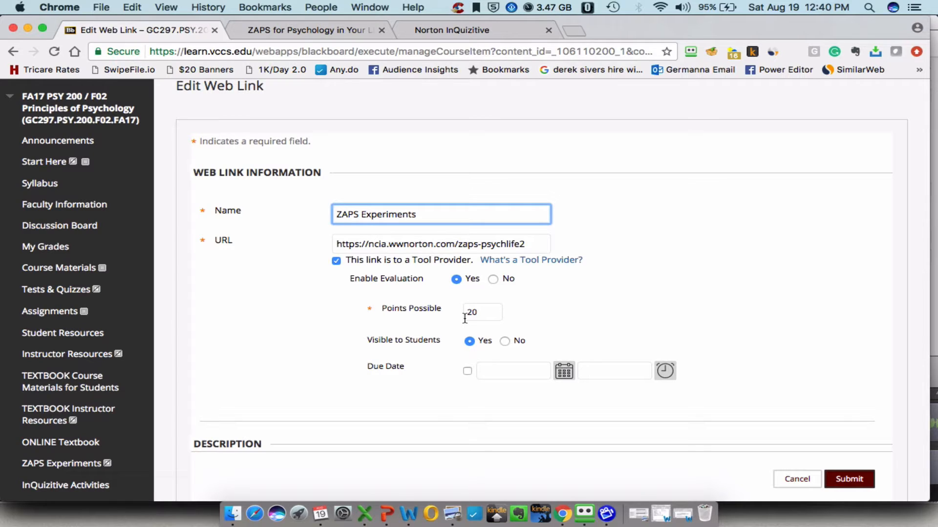
left_click(794, 479)
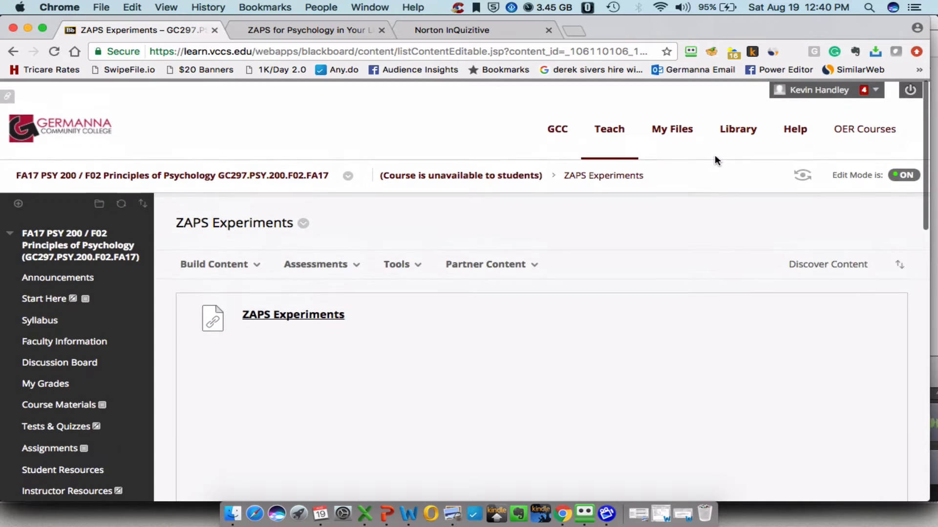
- Enter student preview of the course and launch the Psychology in Your Life Ebook from the ONLINE Textbook area
left_click(802, 174)
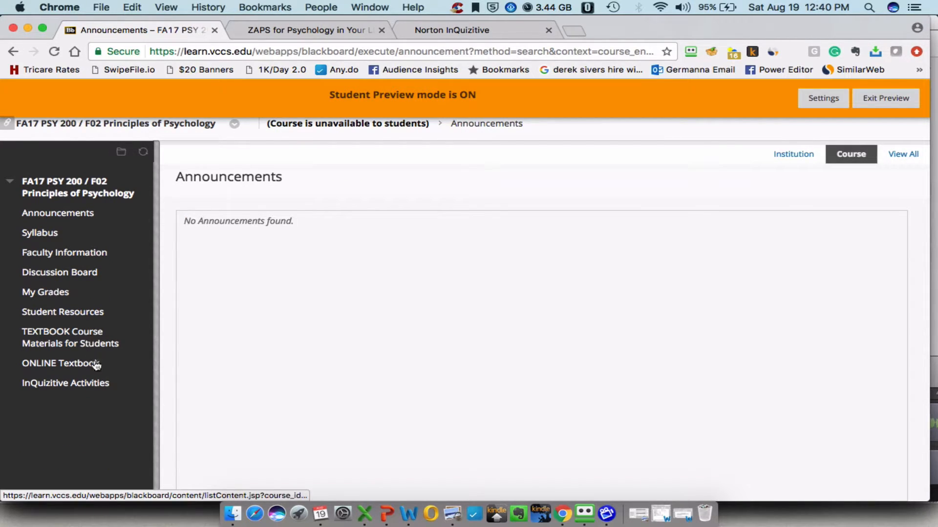
left_click(77, 363)
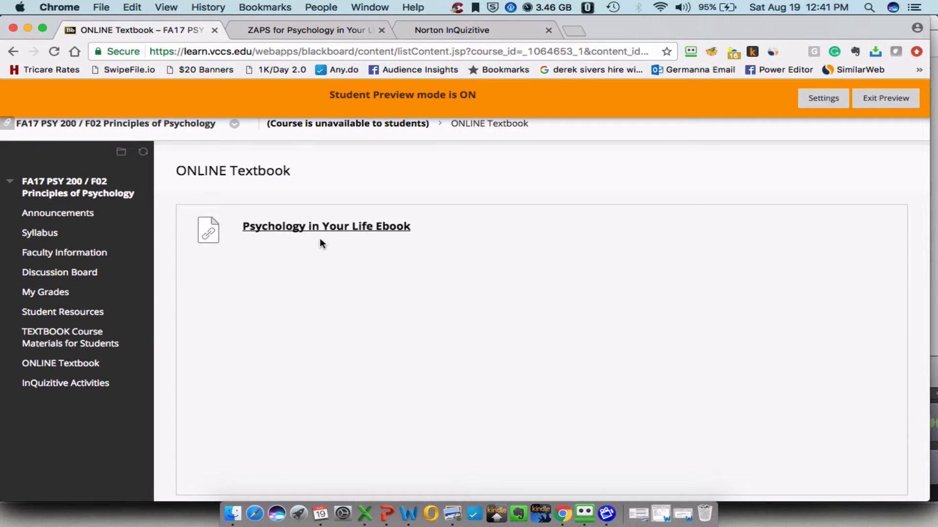
left_click(341, 228)
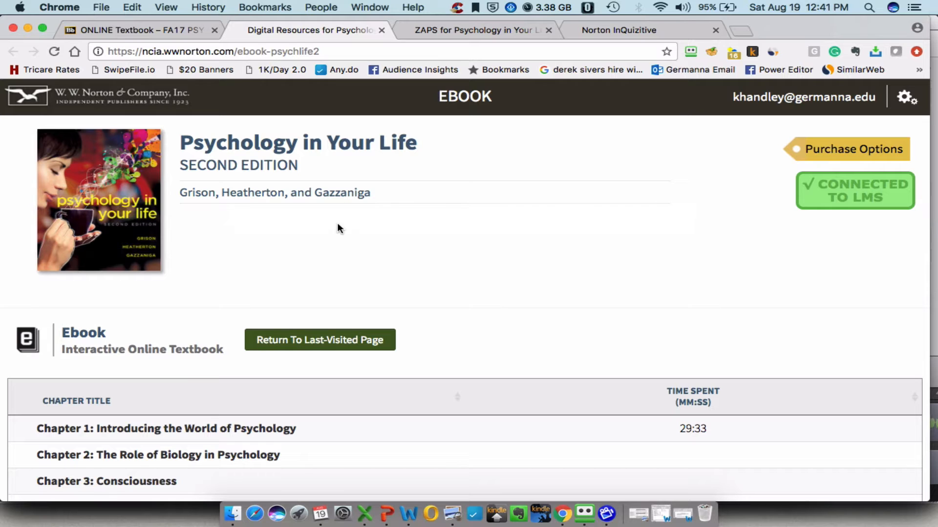
- Open Chapter 10: Sex, Gender, and Sexuality in the ebook and examine its introduction and page numbering
scroll(522, 348, "down", 6)
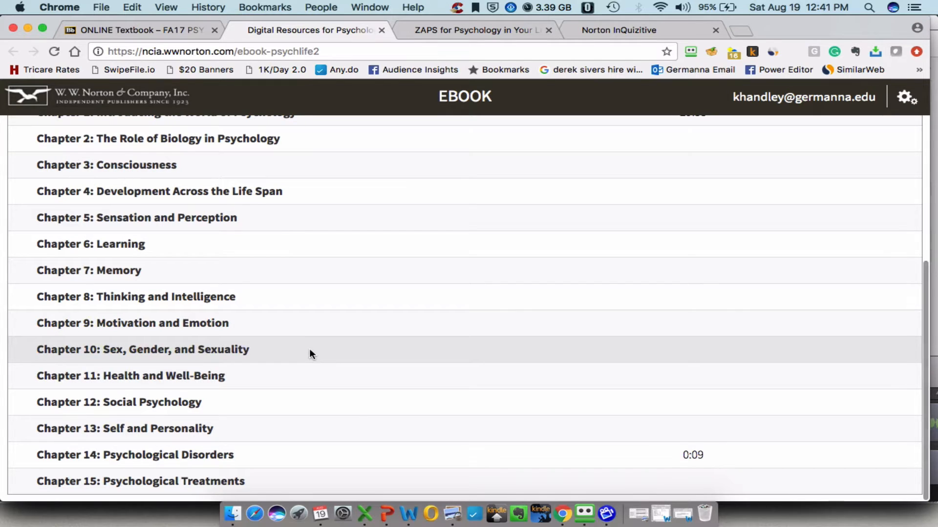
left_click(214, 349)
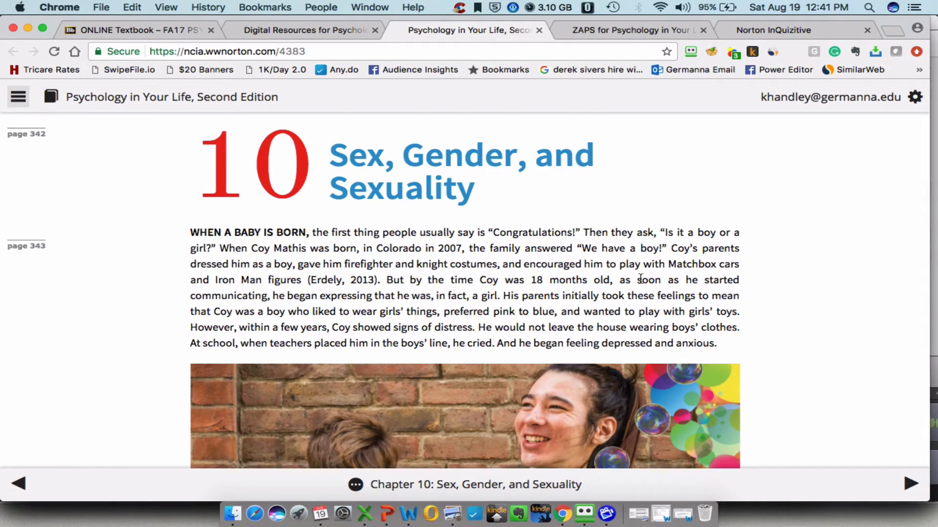
scroll(640, 279, "down", 3)
scroll(640, 279, "down", 10)
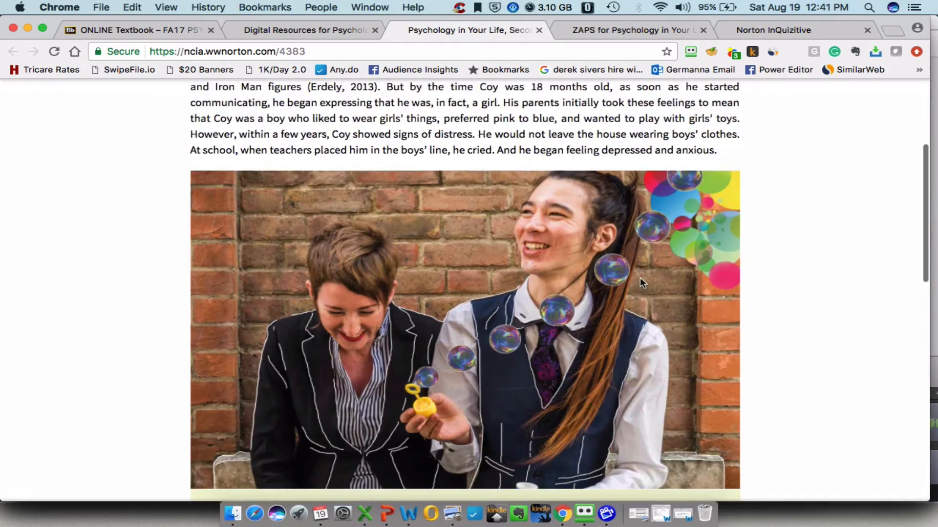
scroll(640, 278, "down", 4)
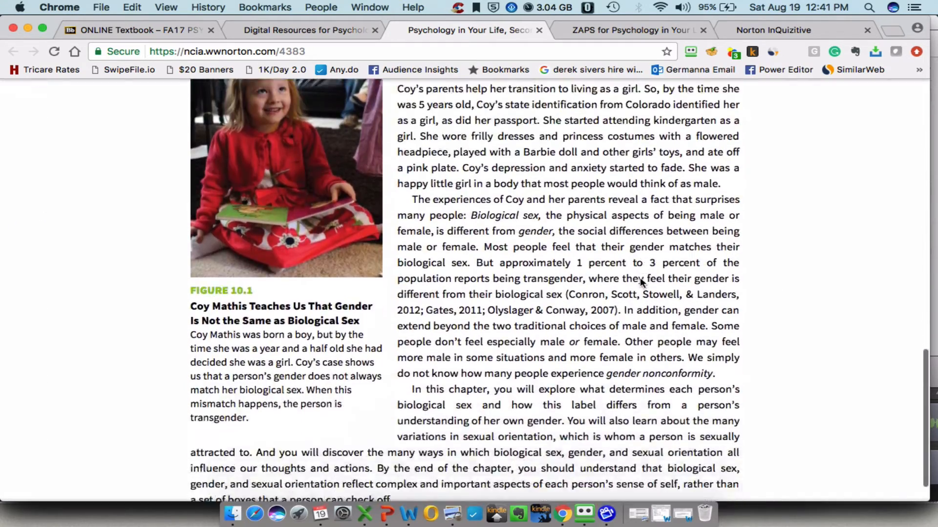
scroll(641, 279, "up", 15)
scroll(641, 279, "down", 3)
scroll(640, 279, "down", 10)
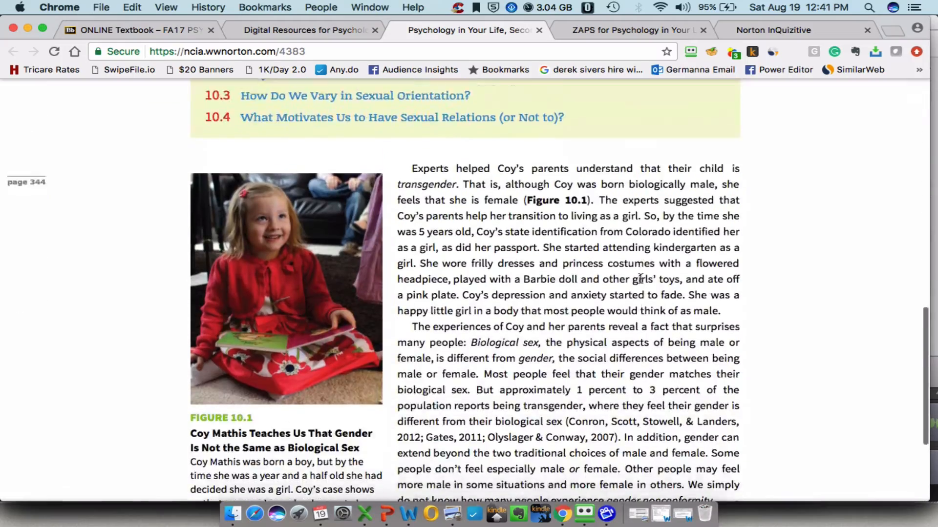
scroll(640, 279, "up", 3)
scroll(640, 278, "up", 15)
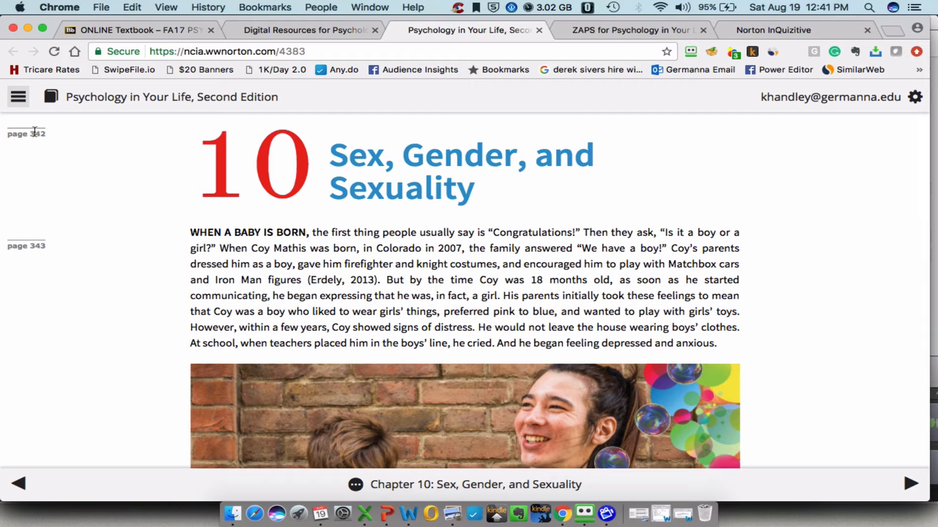
scroll(305, 274, "down", 12)
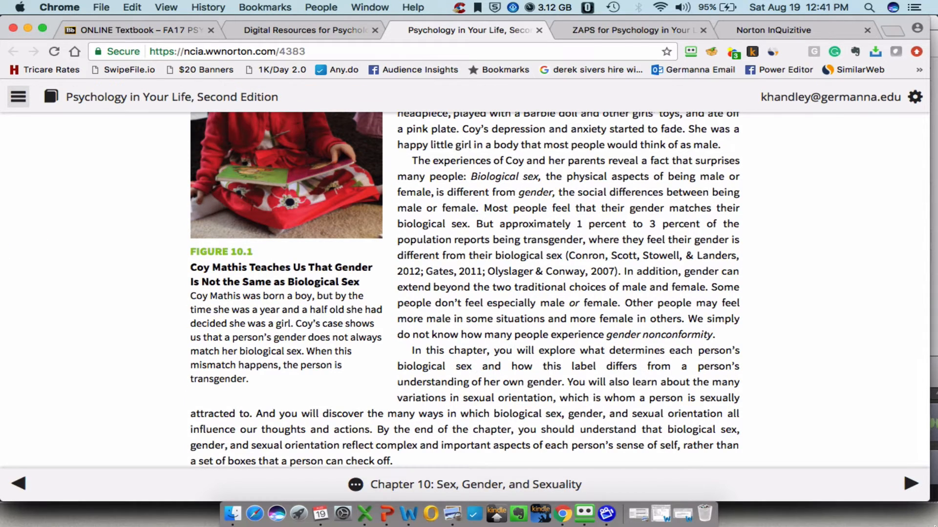
- Look through the text and figures of section 10.1 in the ebook, and return to the ONLINE Textbook page in Blackboard
left_click(911, 483)
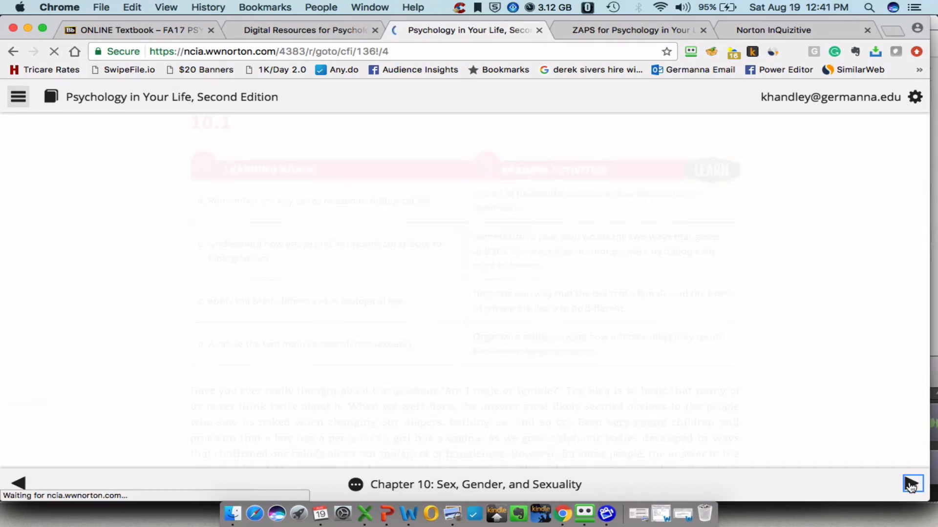
scroll(586, 301, "down", 15)
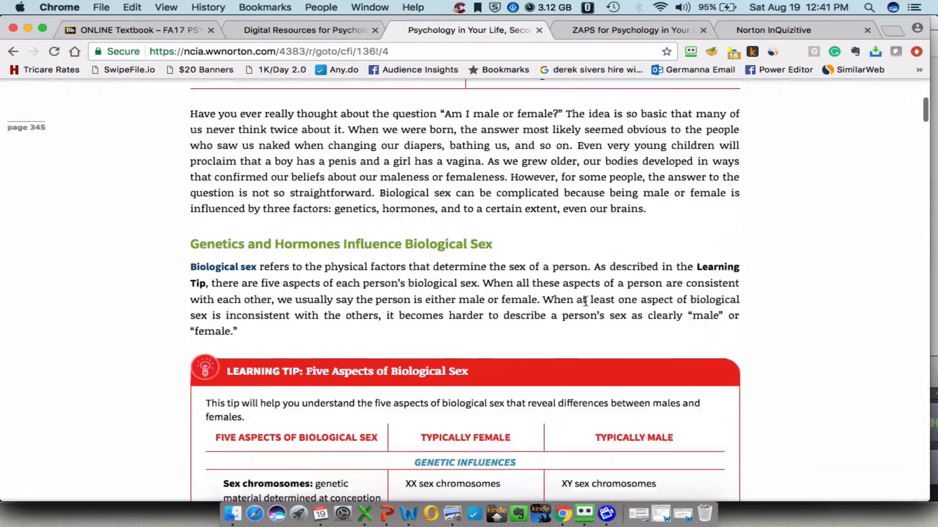
scroll(586, 301, "down", 15)
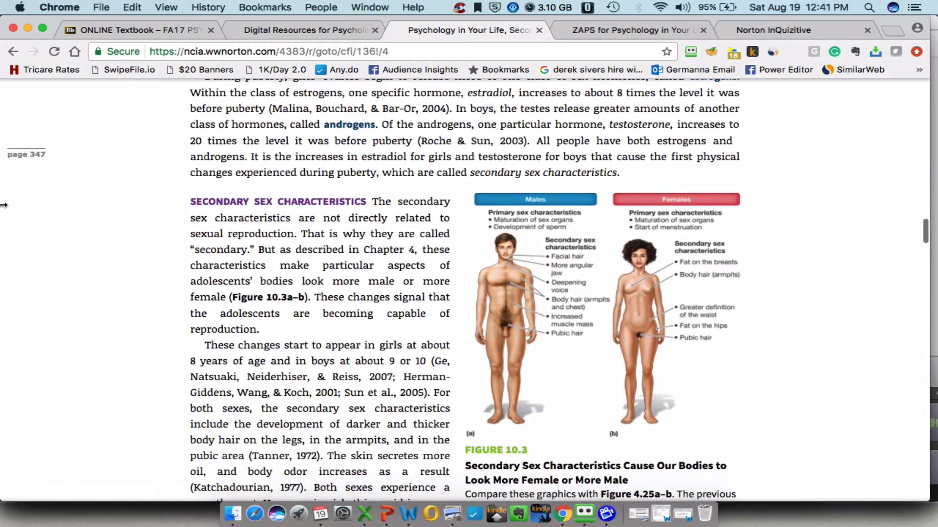
scroll(182, 217, "down", 10)
scroll(182, 217, "down", 20)
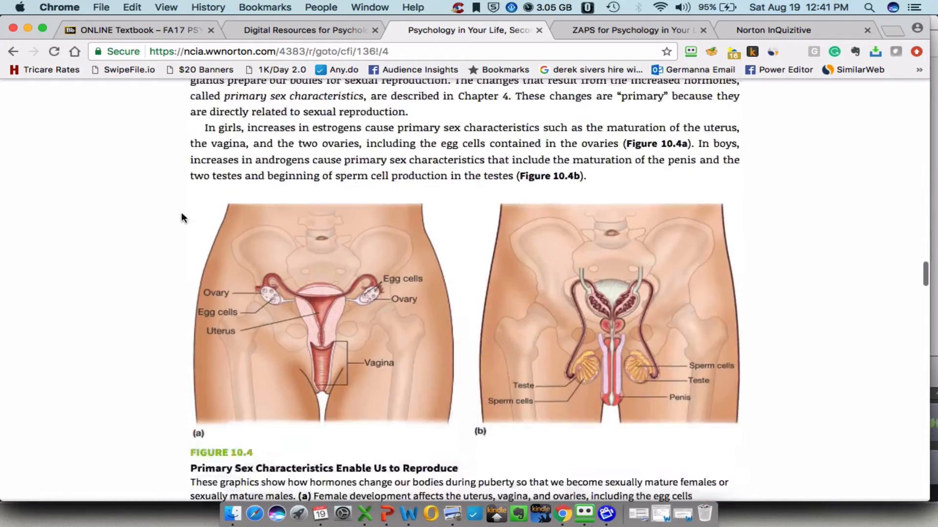
scroll(181, 218, "down", 15)
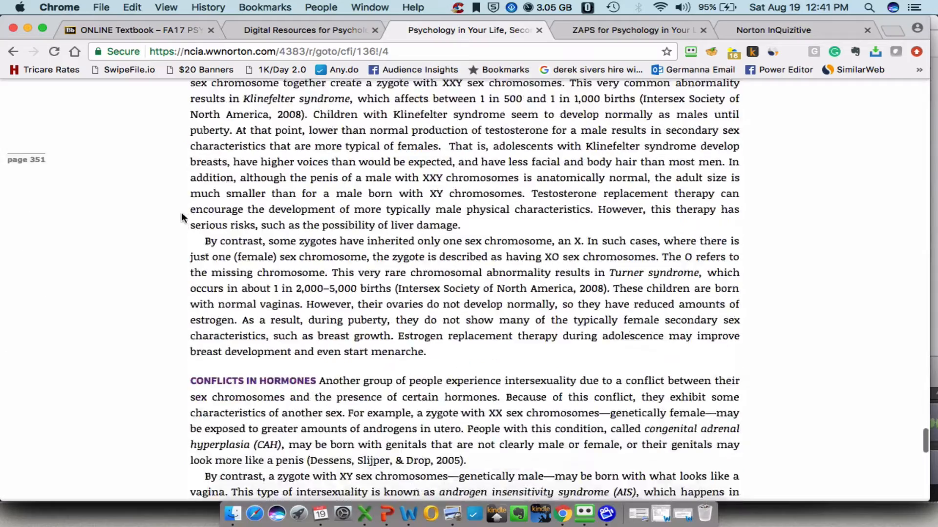
scroll(182, 217, "up", 18)
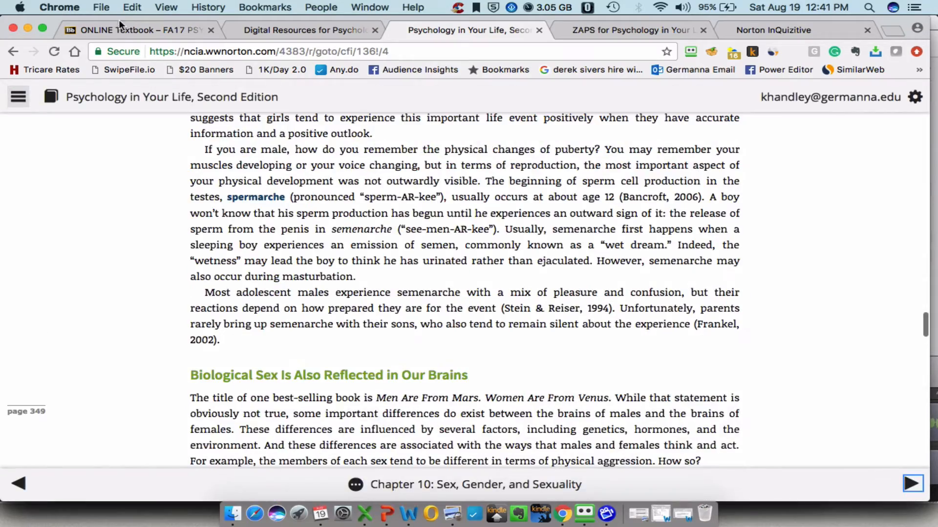
left_click(117, 29)
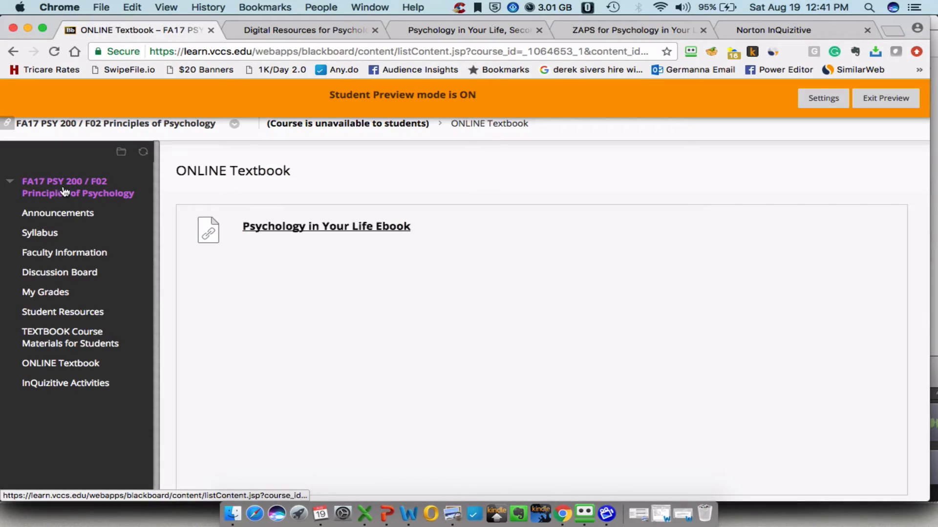